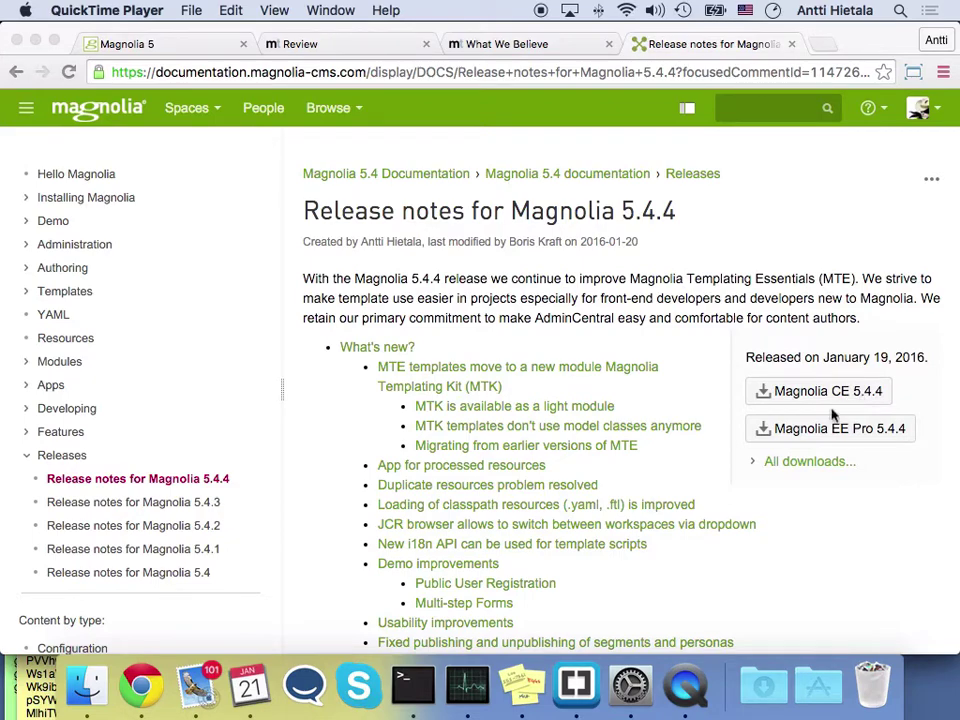
Read the 5.4.4 release notes down to the MTK light-module section, then switch to Brackets showing html.yaml
scroll(835, 530, "down", 10)
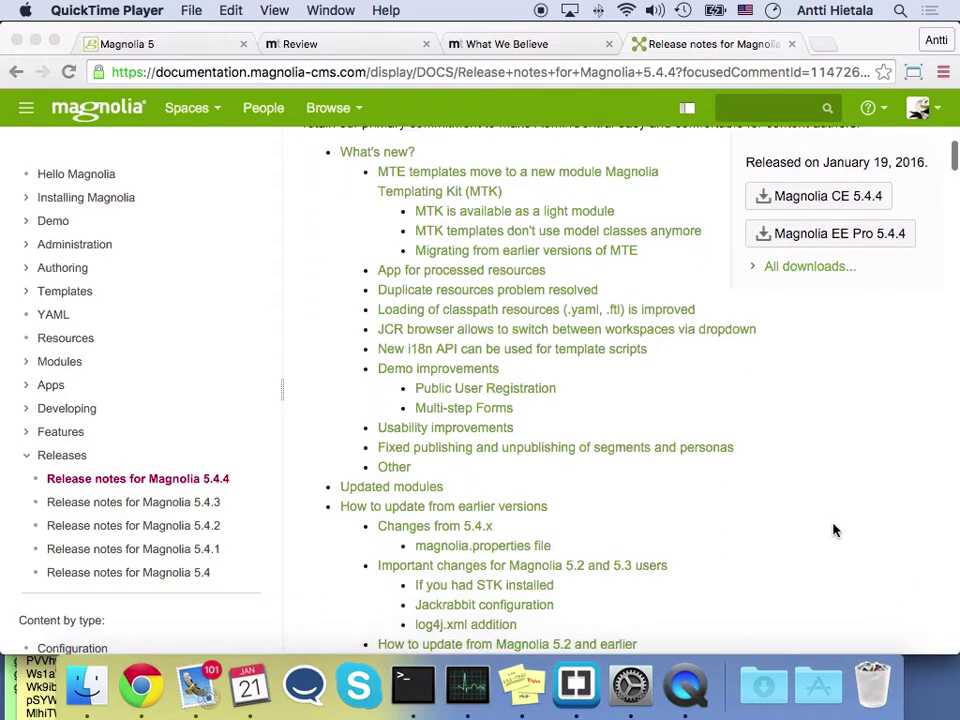
scroll(835, 530, "down", 6)
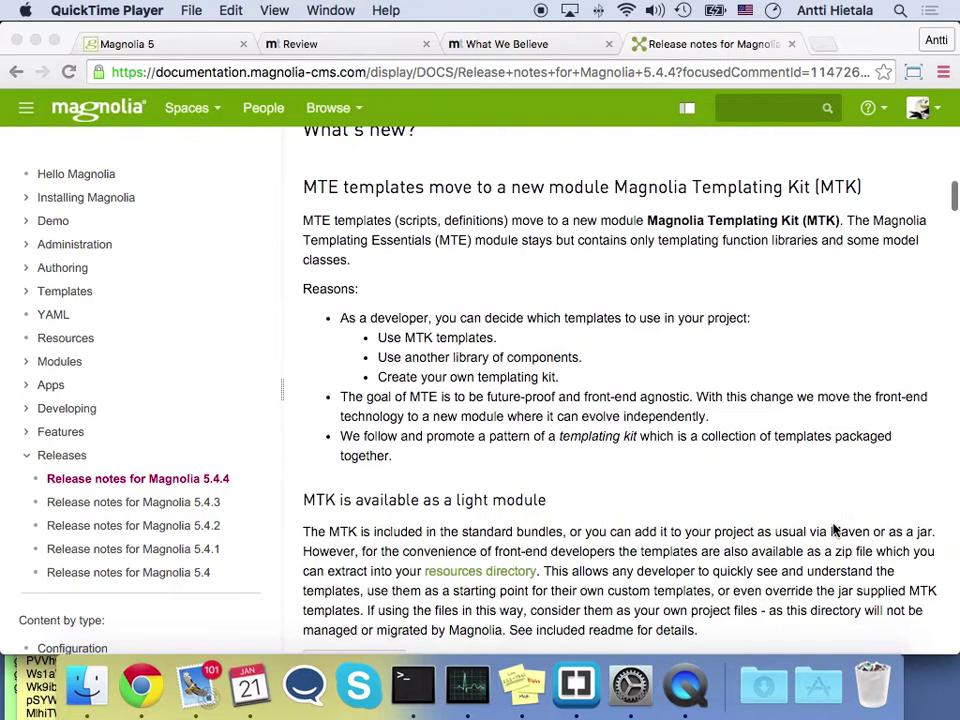
scroll(835, 530, "down", 1)
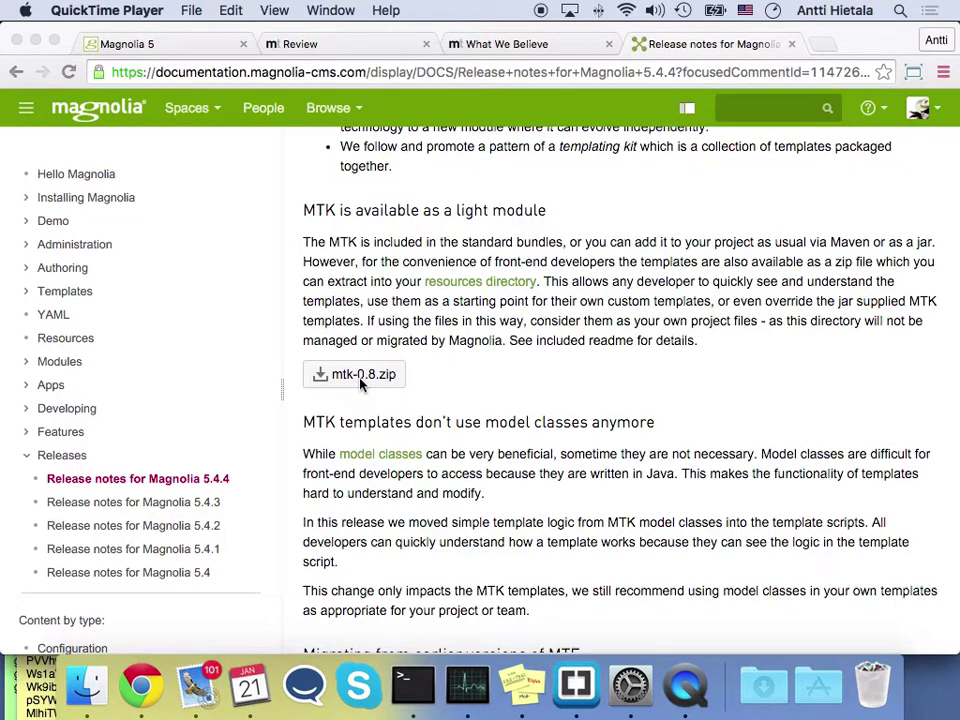
left_click(577, 686)
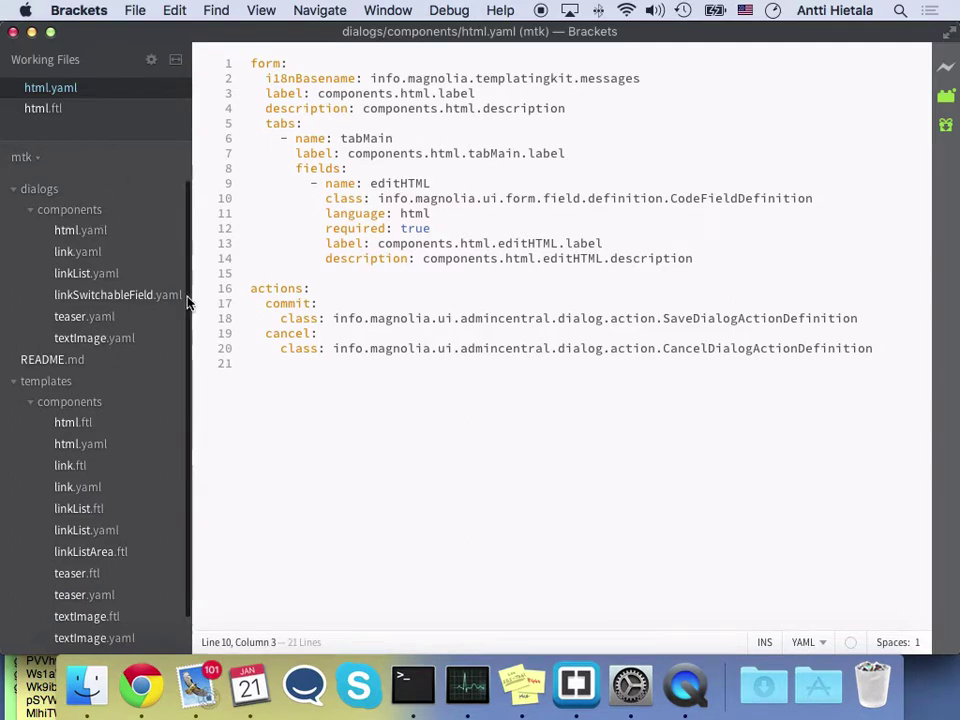
View the templates/components/link.ftl template in Brackets, then switch back to Chrome
scroll(105, 387, "down", 1)
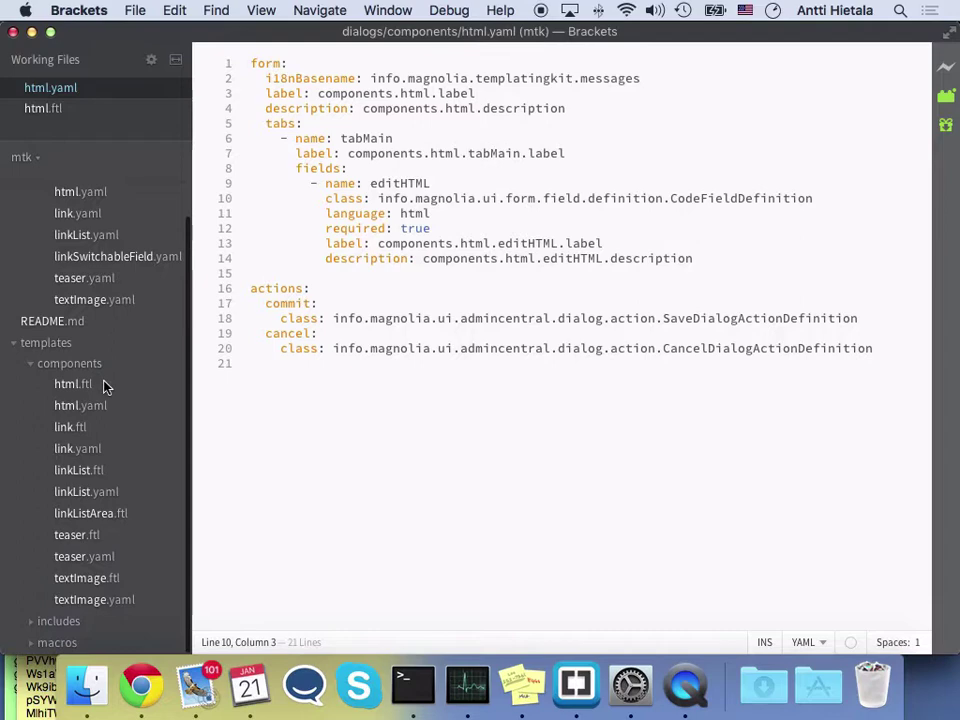
left_click(70, 429)
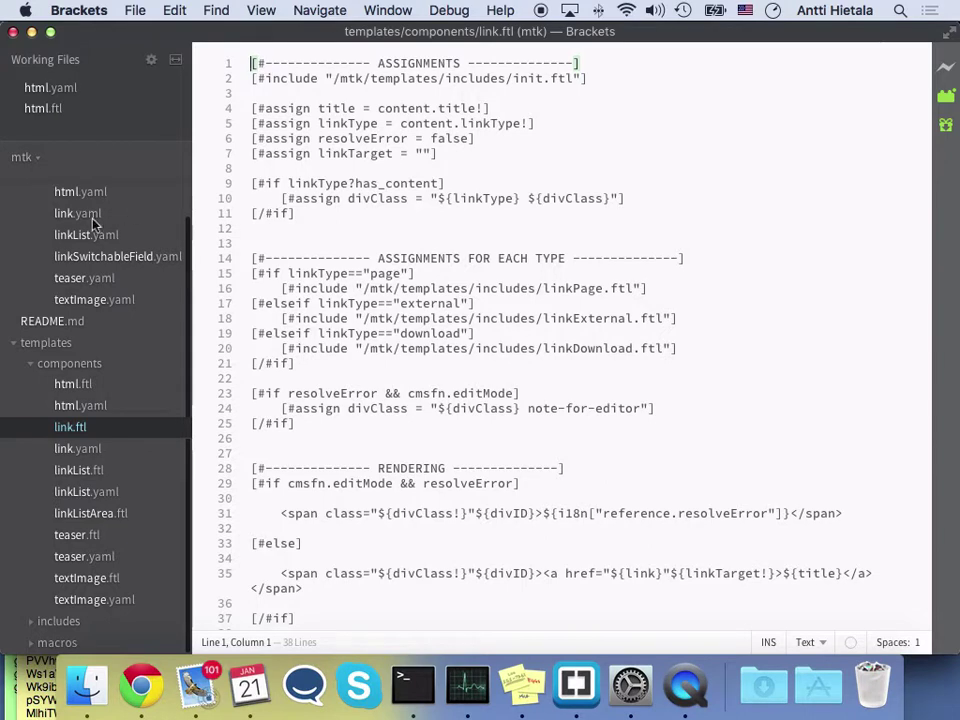
key("super+Tab")
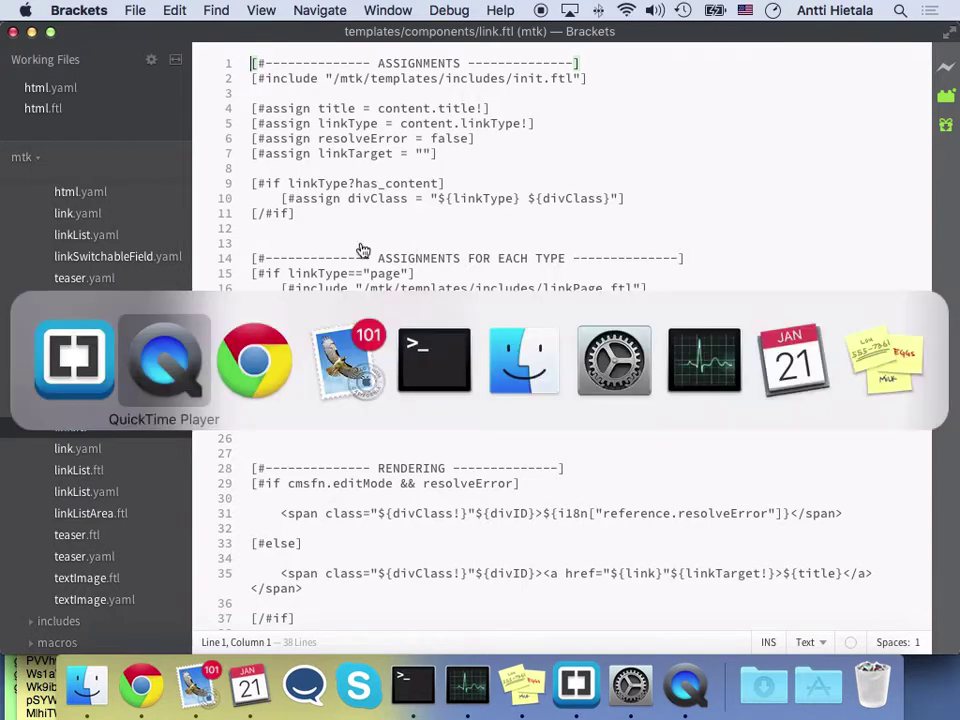
key("super+Tab")
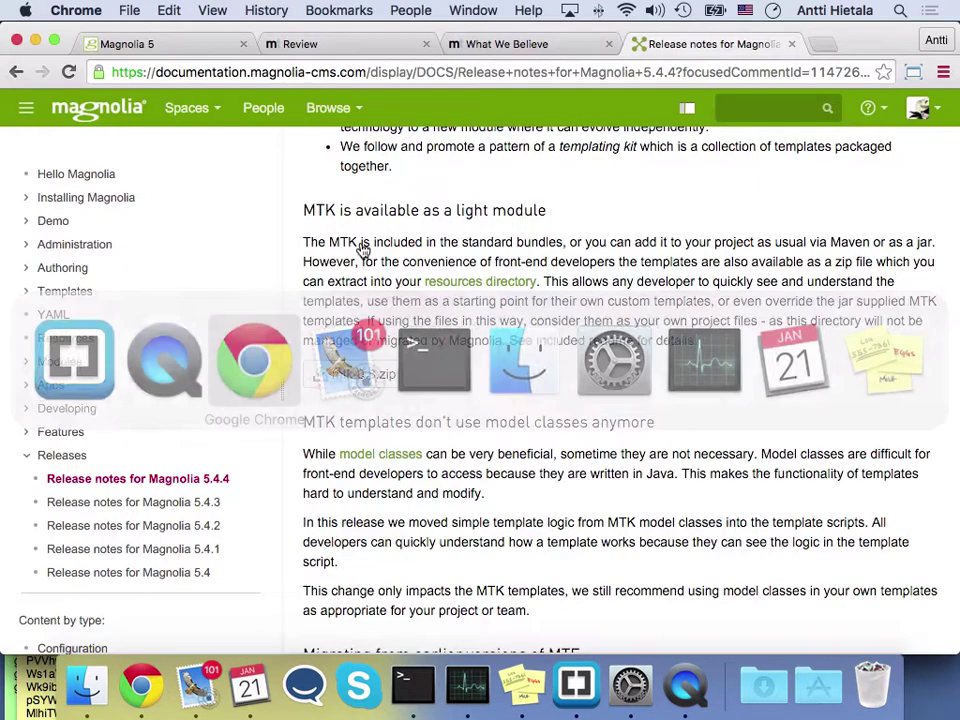
Open what-we-believe in the Magnolia 5 Pages app, select its Woo hoo! HTML component, and return to Brackets
left_click(187, 47)
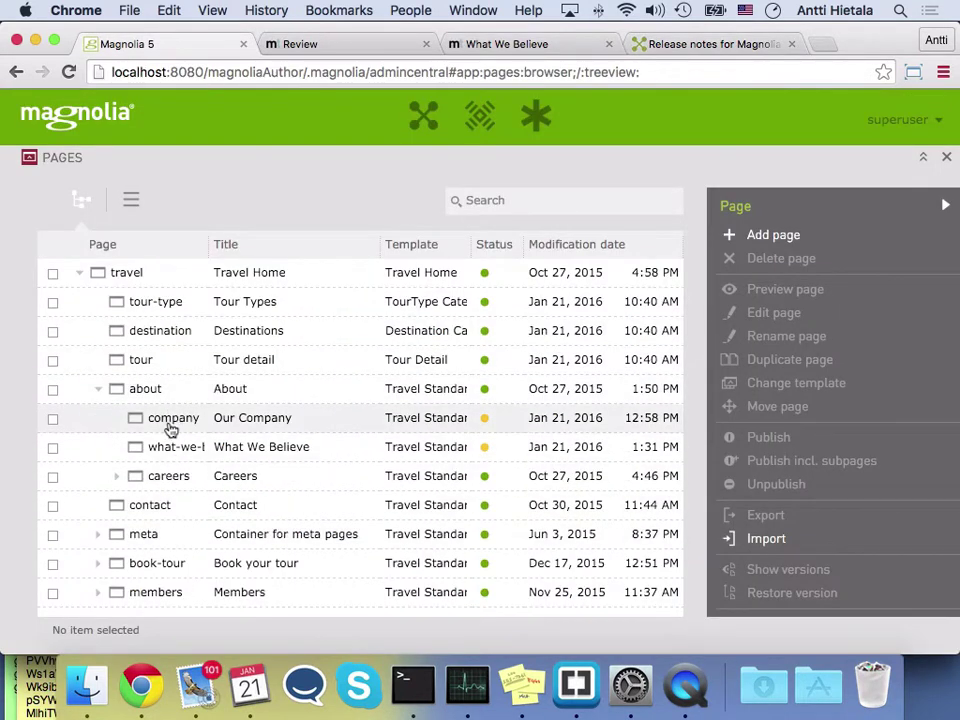
left_click(182, 452)
double_click(182, 452)
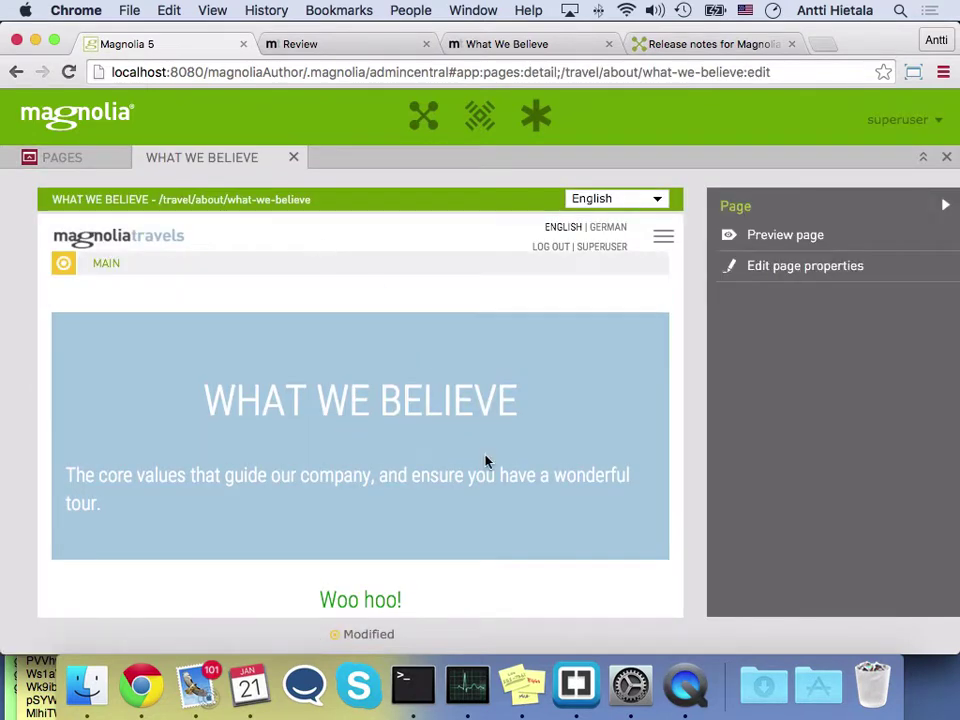
scroll(486, 459, "down", 4)
left_click(475, 428)
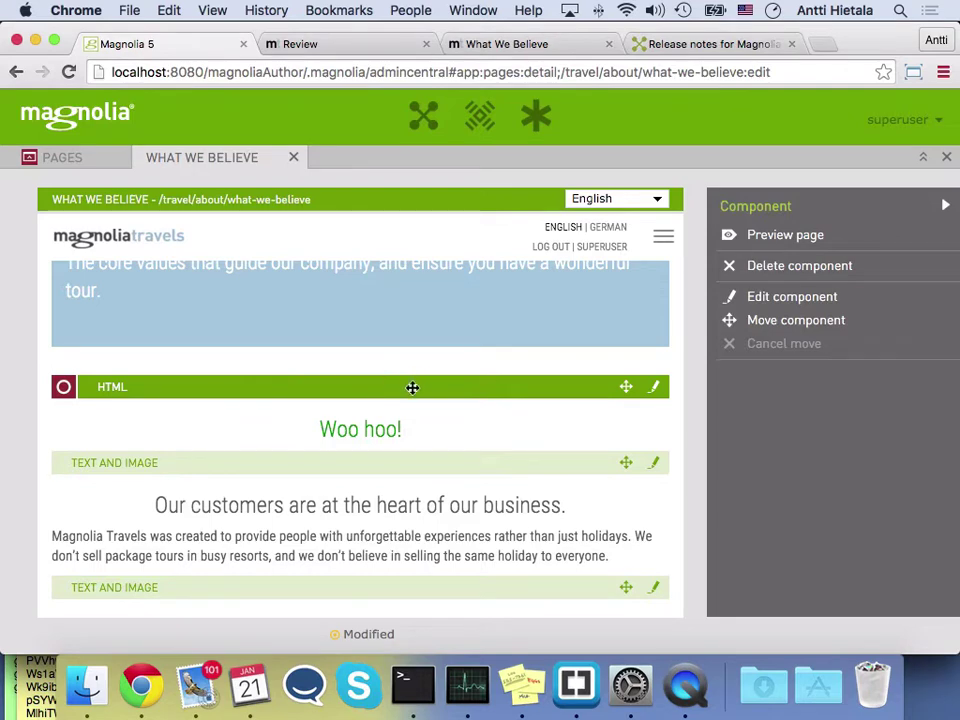
key("super+Tab")
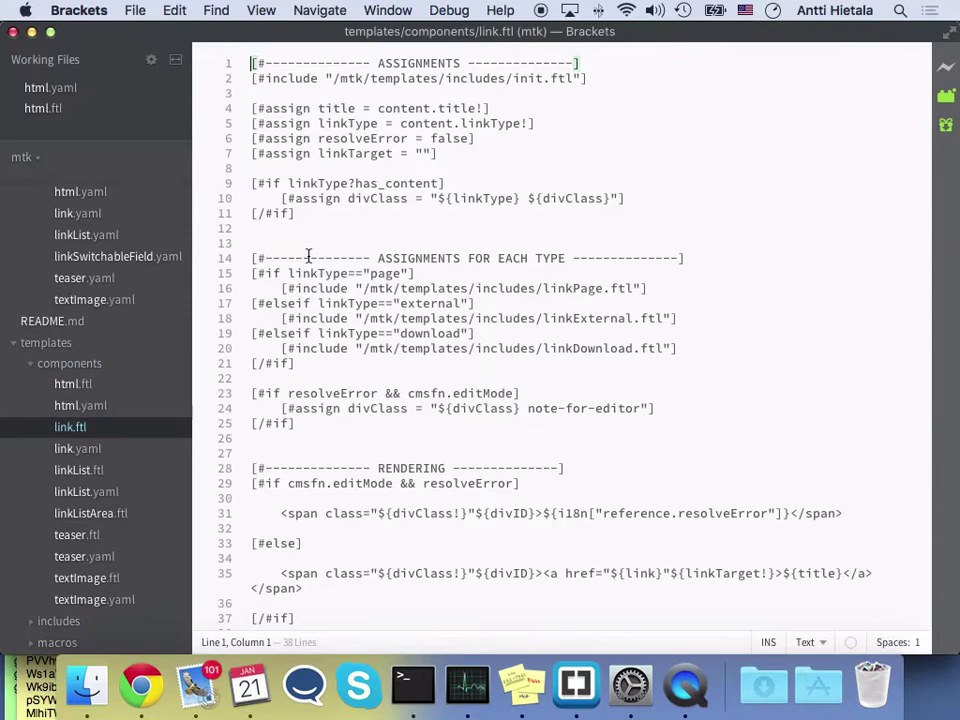
Change html.yaml's label on line 3 to 'My Edited HTML Component', save, and open html.ftl
left_click(44, 90)
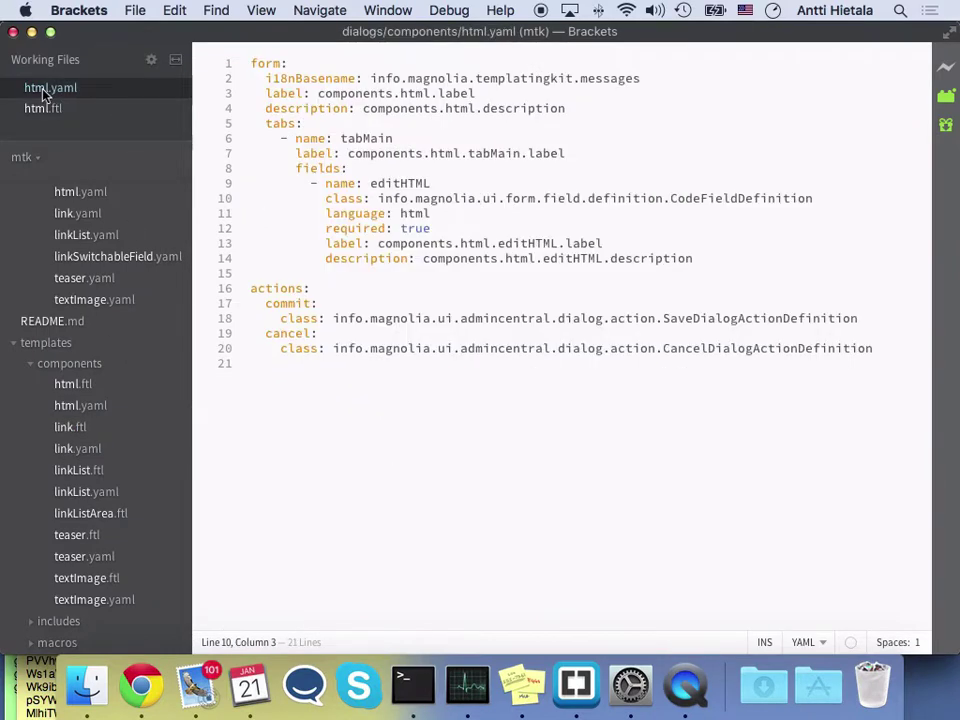
left_click(318, 93)
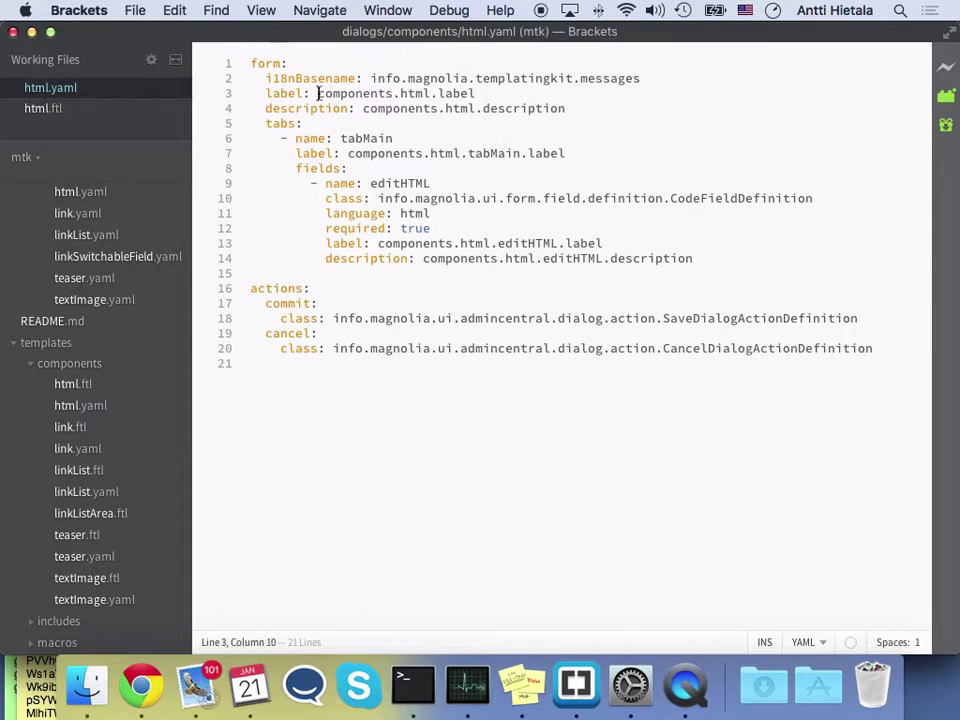
left_click_drag(318, 93, 498, 92)
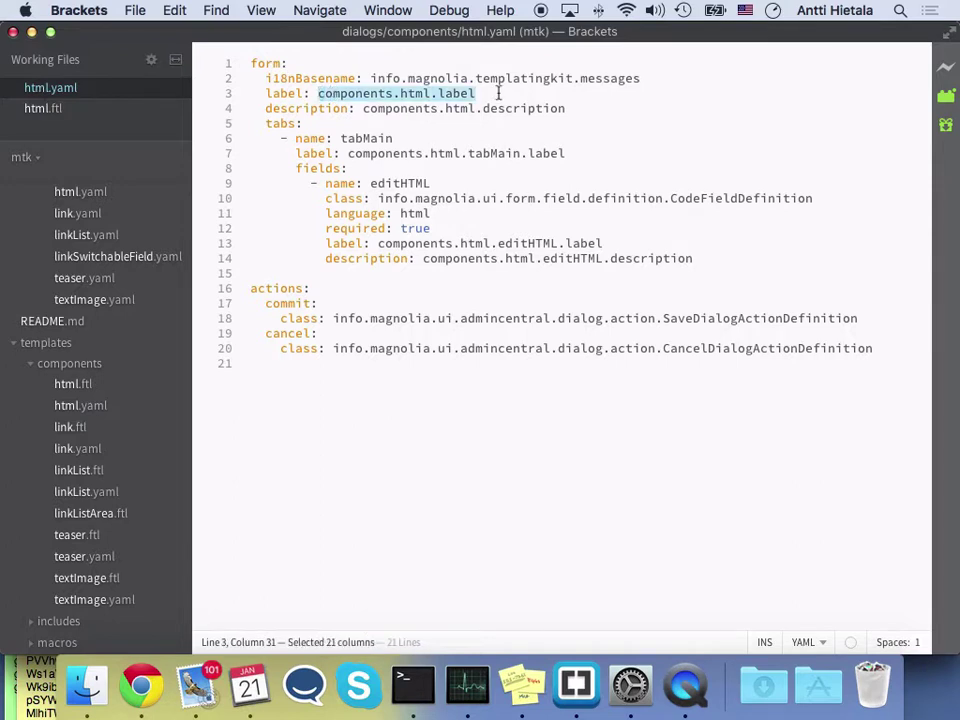
type("My ")
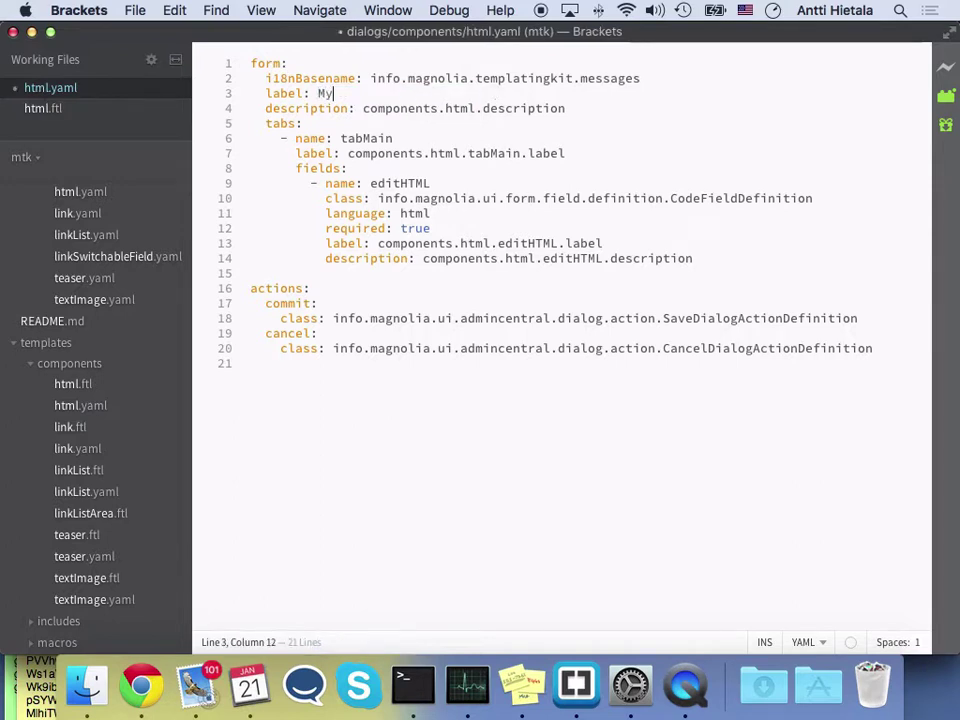
type("Edi")
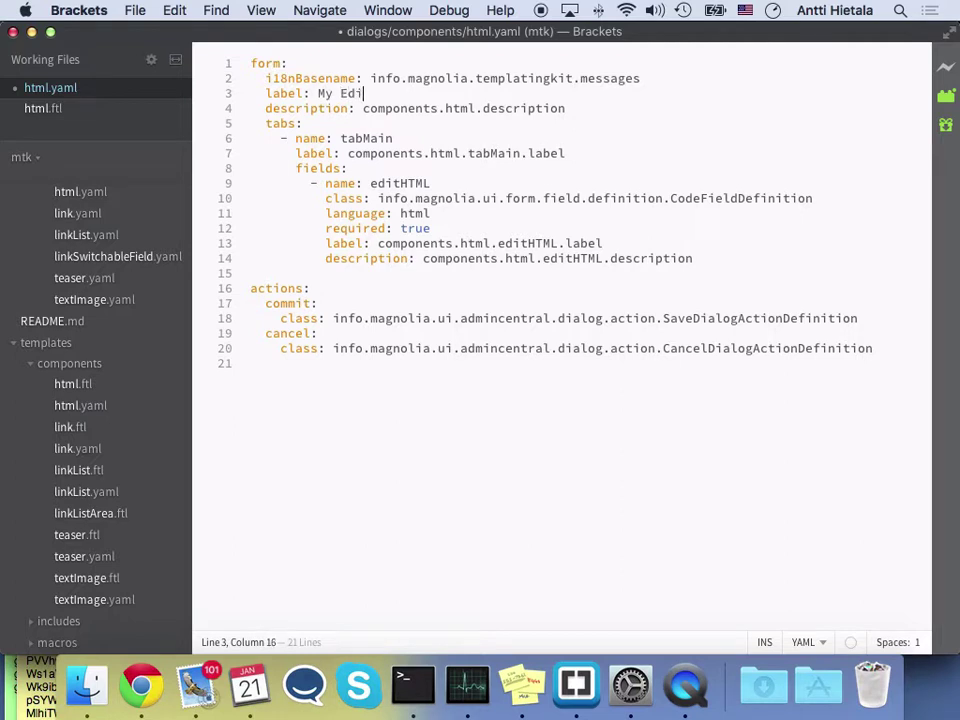
type("ted HTML Component")
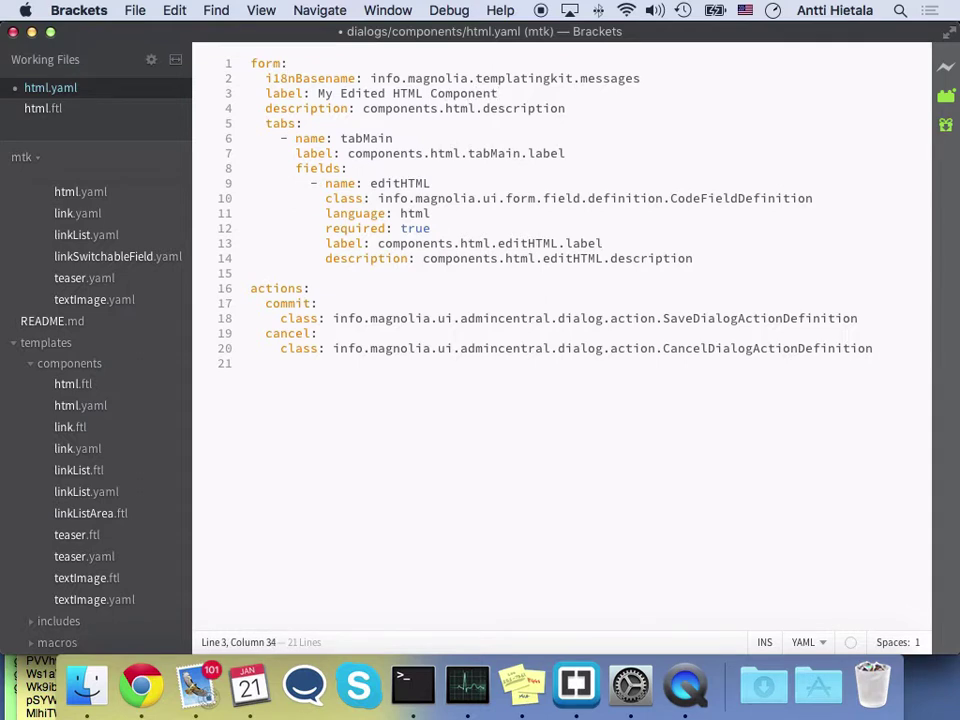
key("cmd+s")
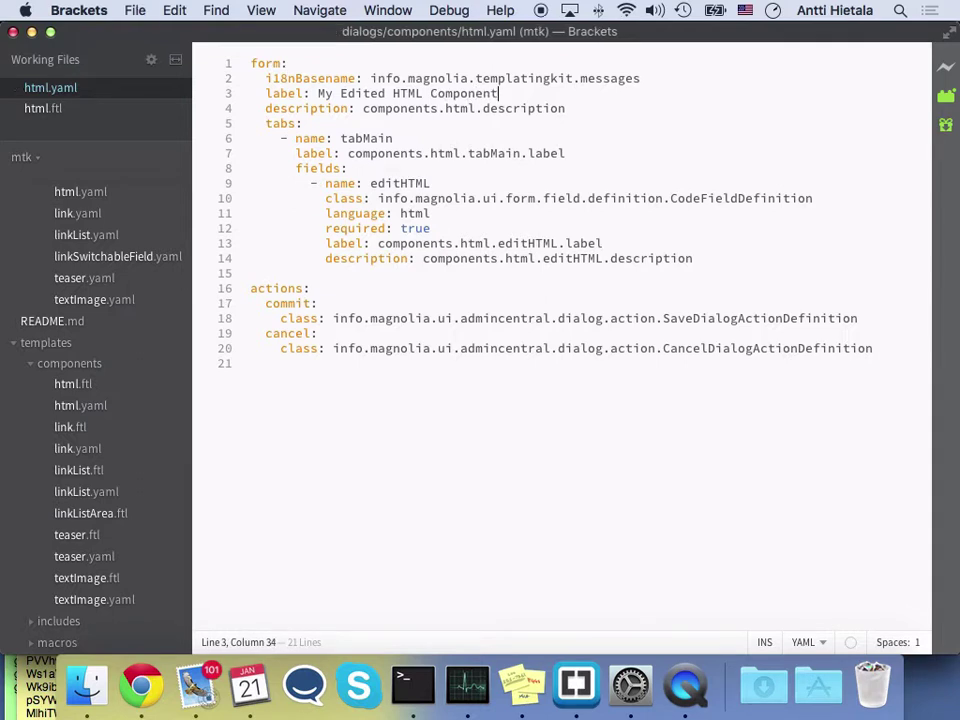
left_click(33, 108)
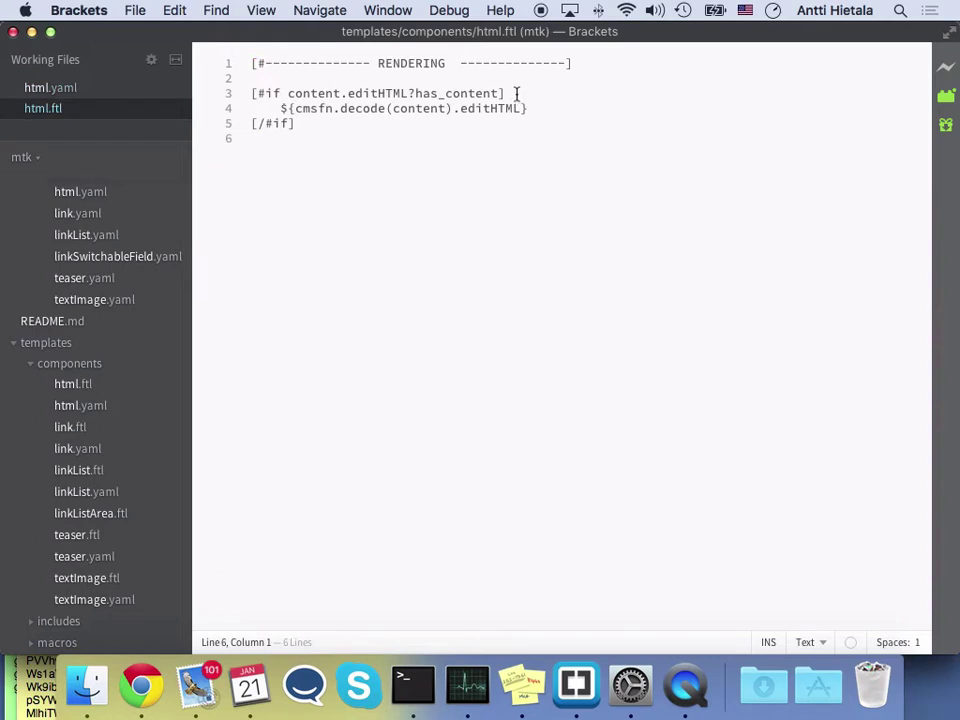
Wrap html.ftl's output in <div style="border:solid black 1px">…</div> after [/#if] and save it
left_click(386, 80)
type("<div")
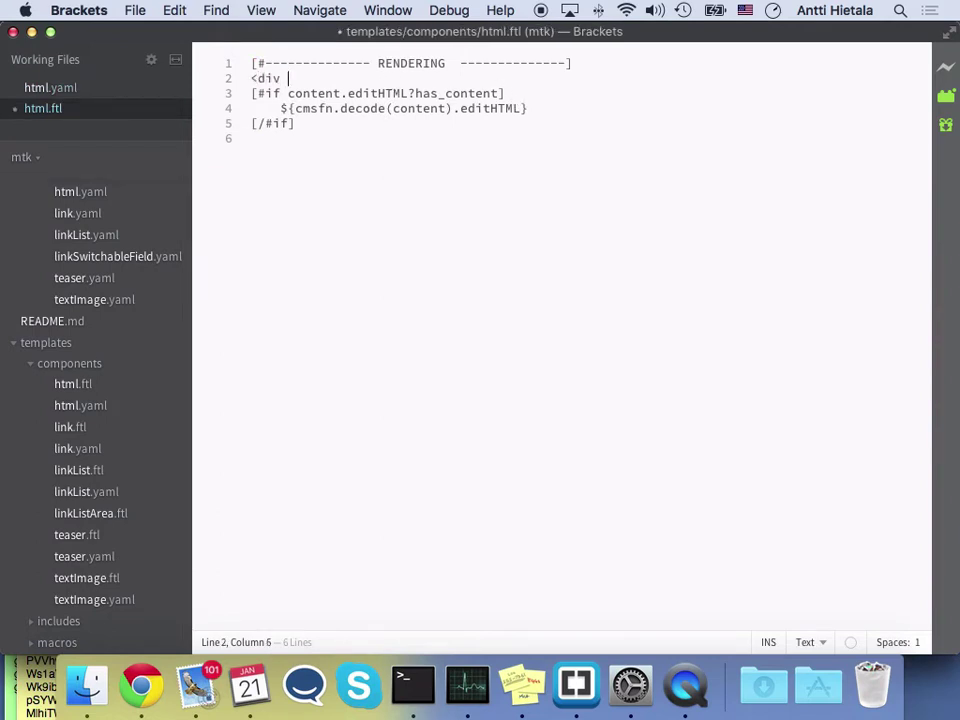
type(" style=\"border")
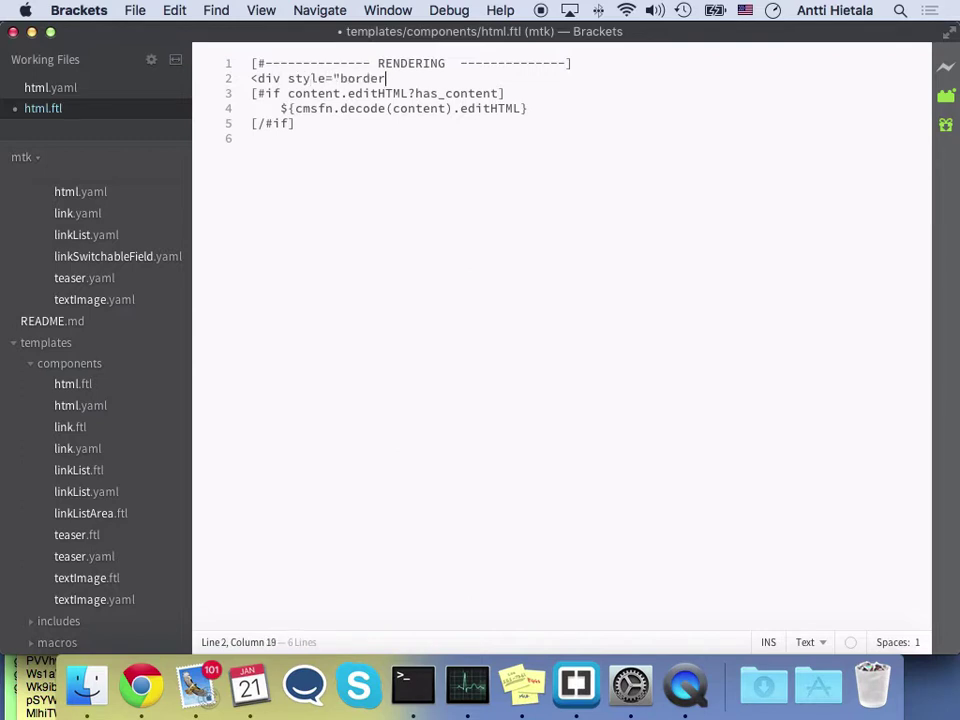
type(":solid 1 ")
type("px")
key("BackSpace")
key("BackSpace")
key("BackSpace")
key("BackSpace")
type("black")
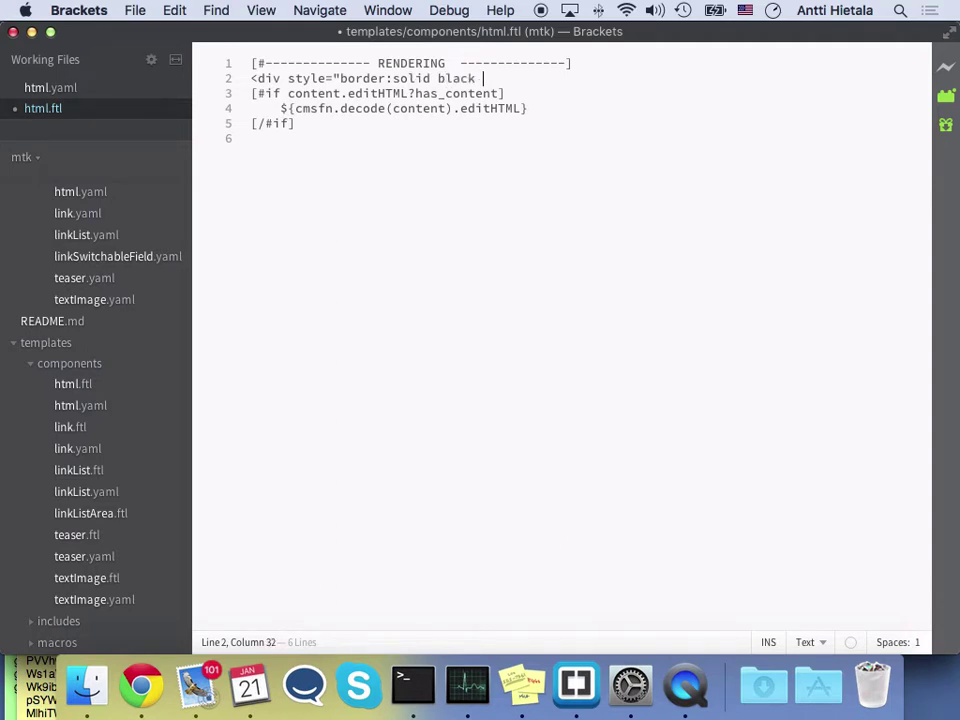
type(" 1px\">")
left_click(396, 124)
key("Return")
type("</div>")
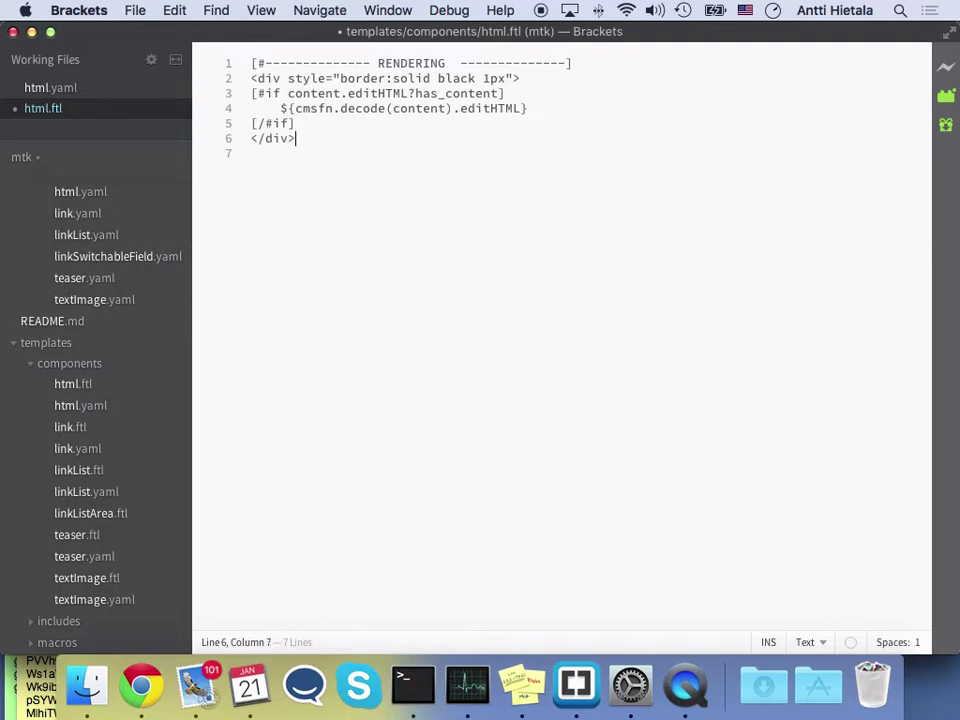
key("super+s")
key("super+Tab")
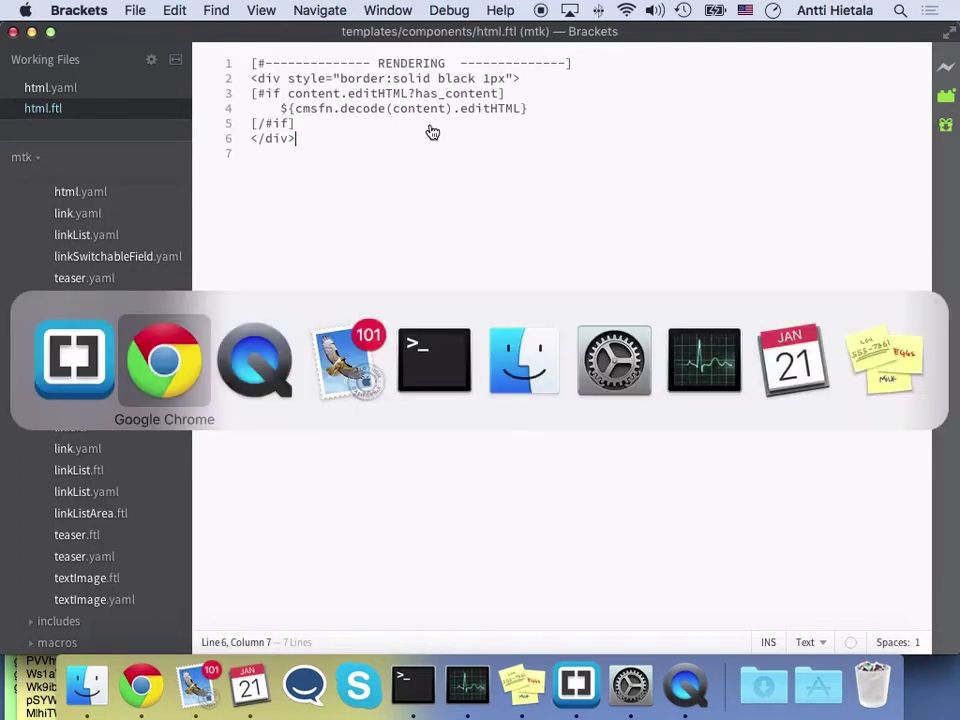
Highlight the last catalina.out entry registering the html dialog, then return to the Chrome page editor
key("super+Tab")
key("super+Tab")
key("super+Tab")
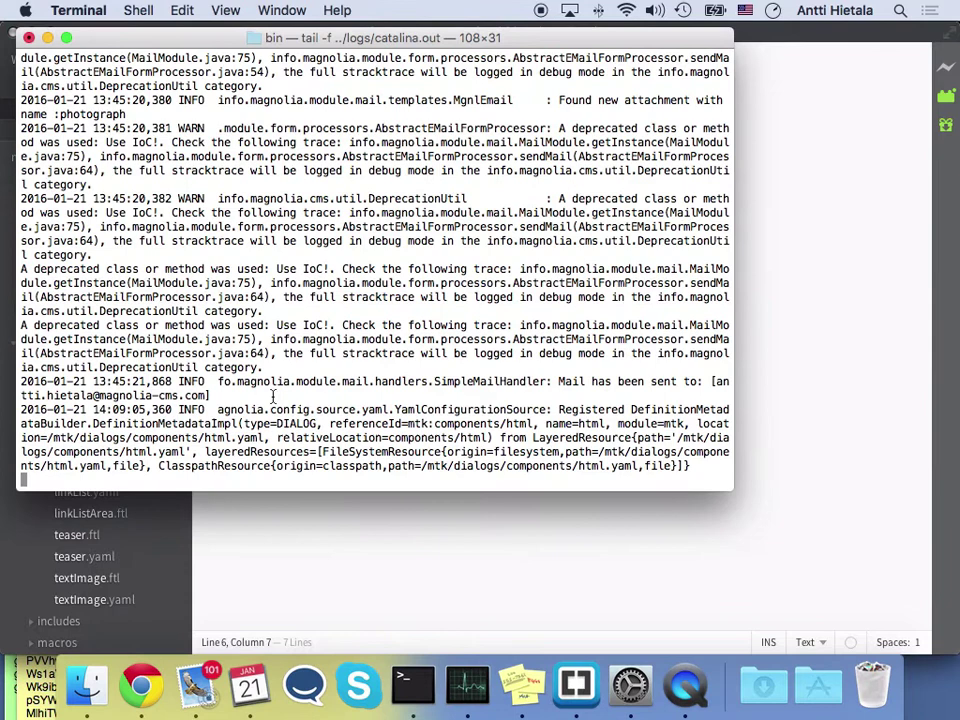
left_click_drag(250, 466, 172, 411)
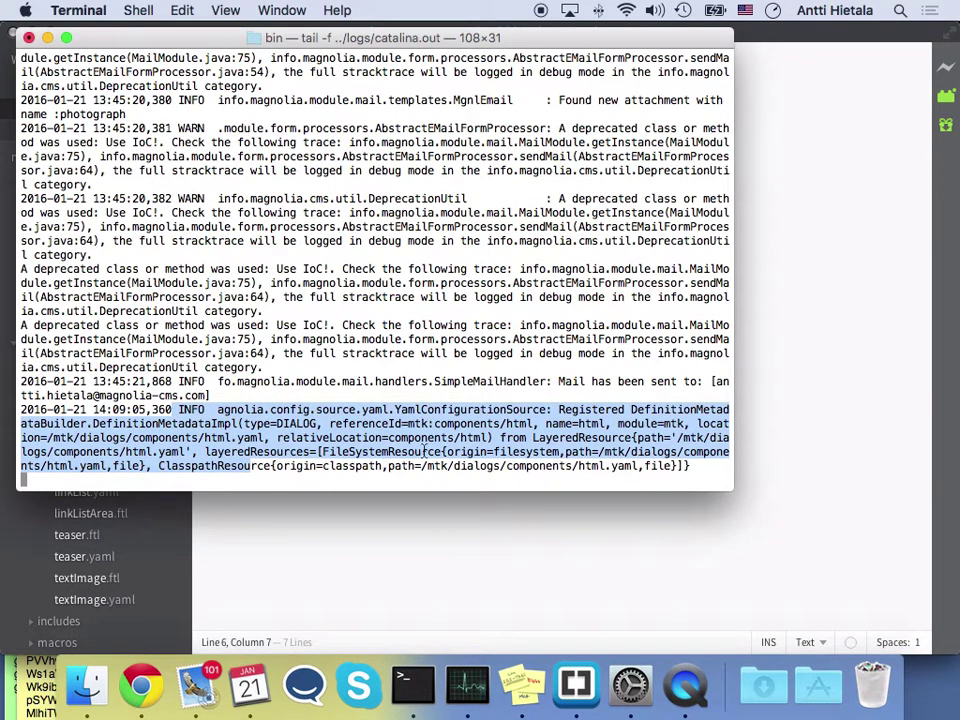
key("super+Tab")
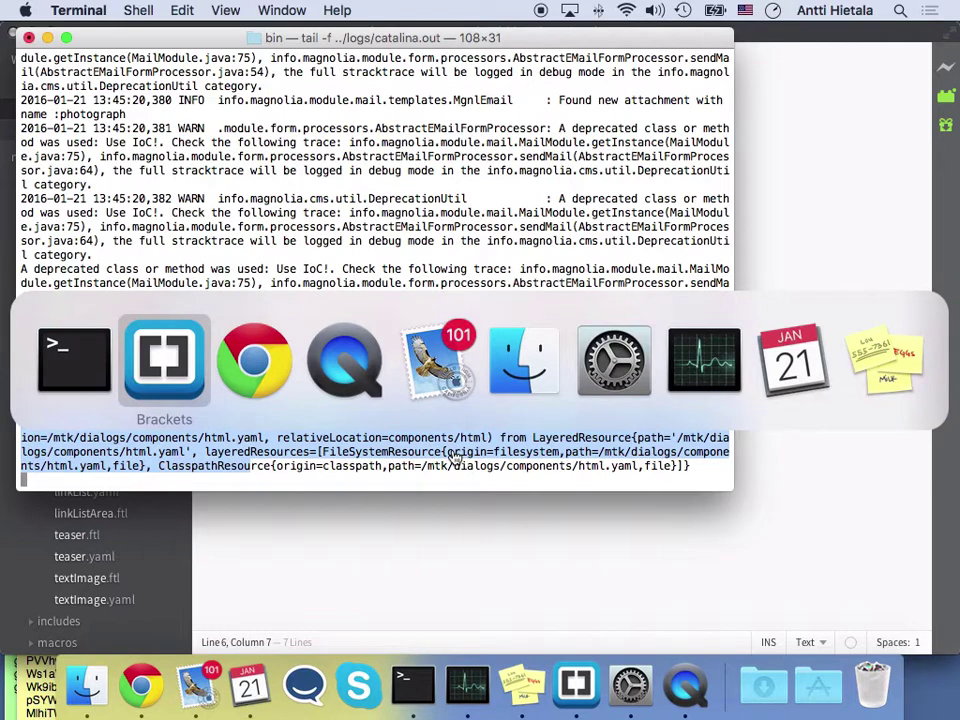
key("super+Tab")
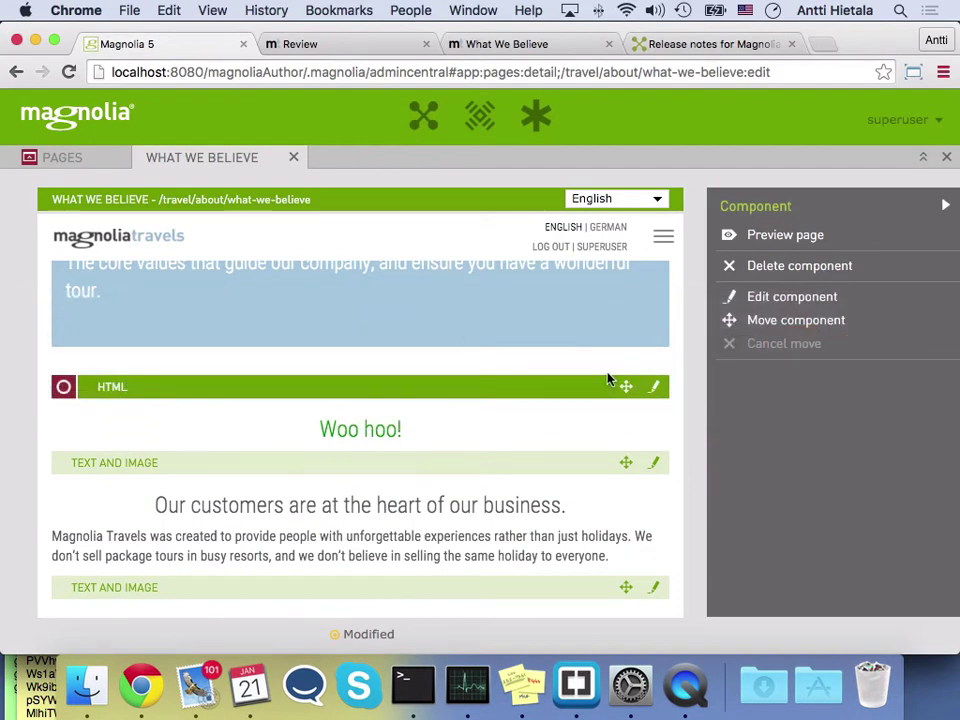
Open the HTML component's edit dialog showing the green Woo hoo! heading, then go to the What We Believe tab
left_click(655, 388)
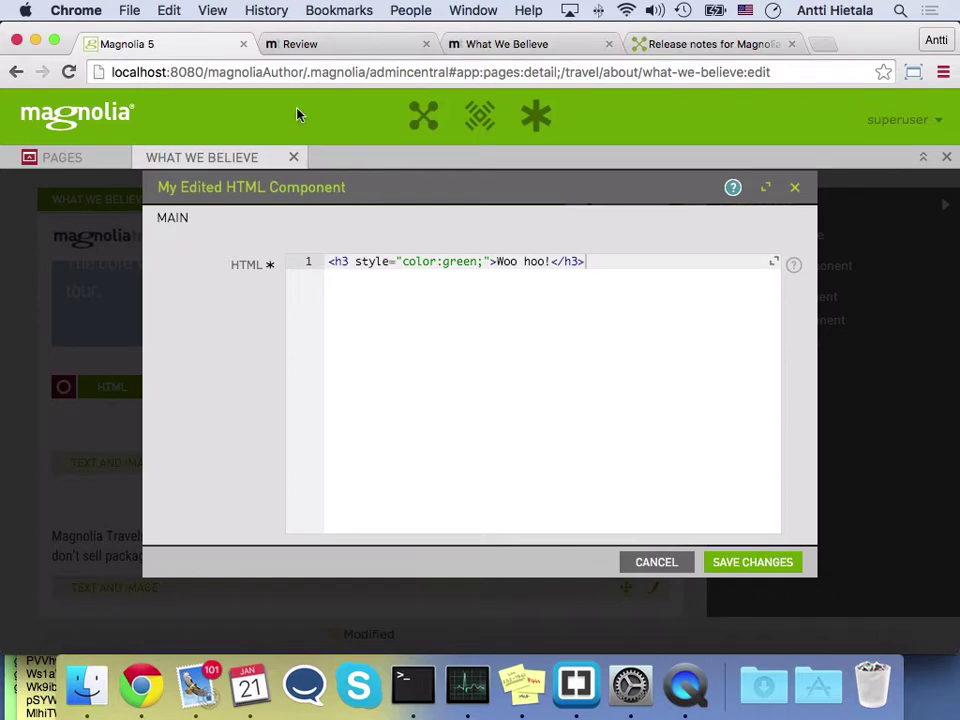
left_click(332, 44)
Reload the What We Believe page so the Woo hoo! heading appears framed in a box
left_click(514, 47)
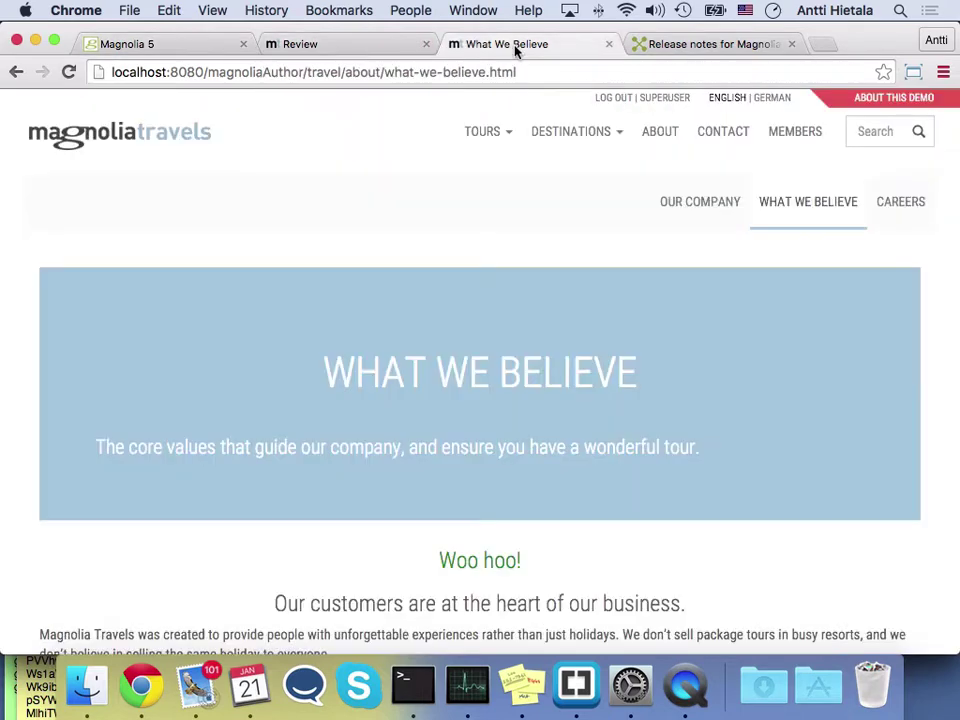
left_click(548, 72)
key("Return")
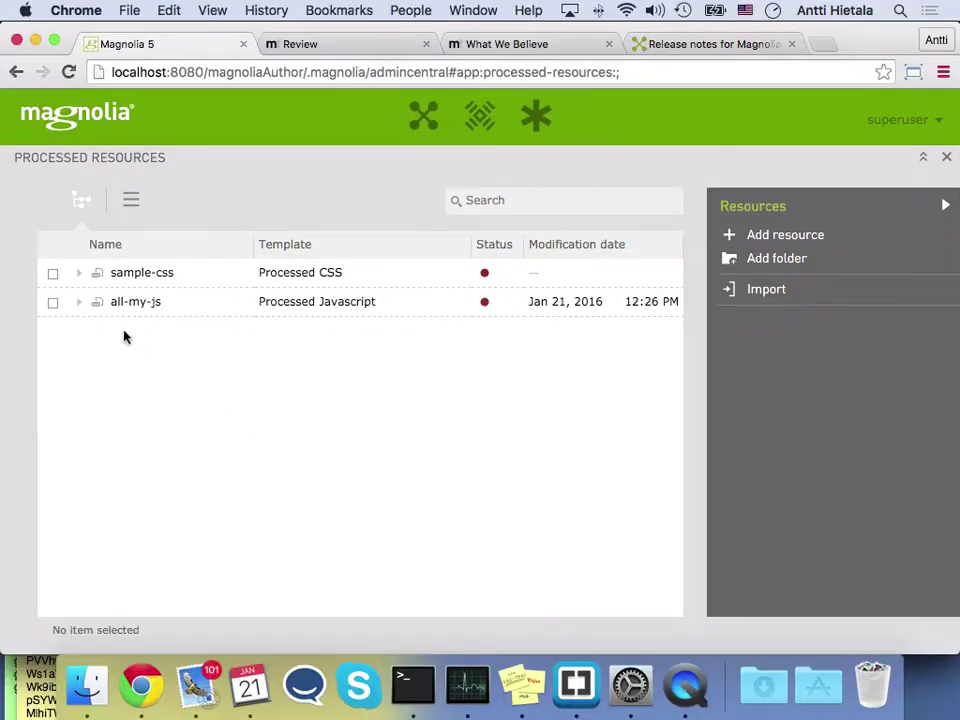
Expand sample-css to reveal using-freemarker, selecting each resource in turn
left_click(79, 273)
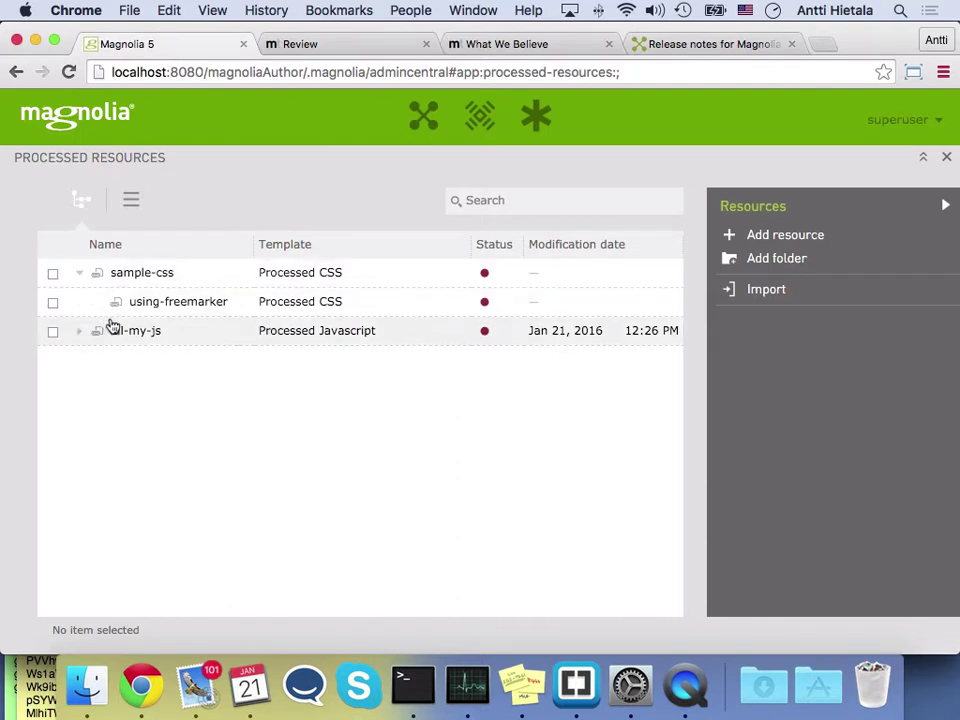
left_click(150, 305)
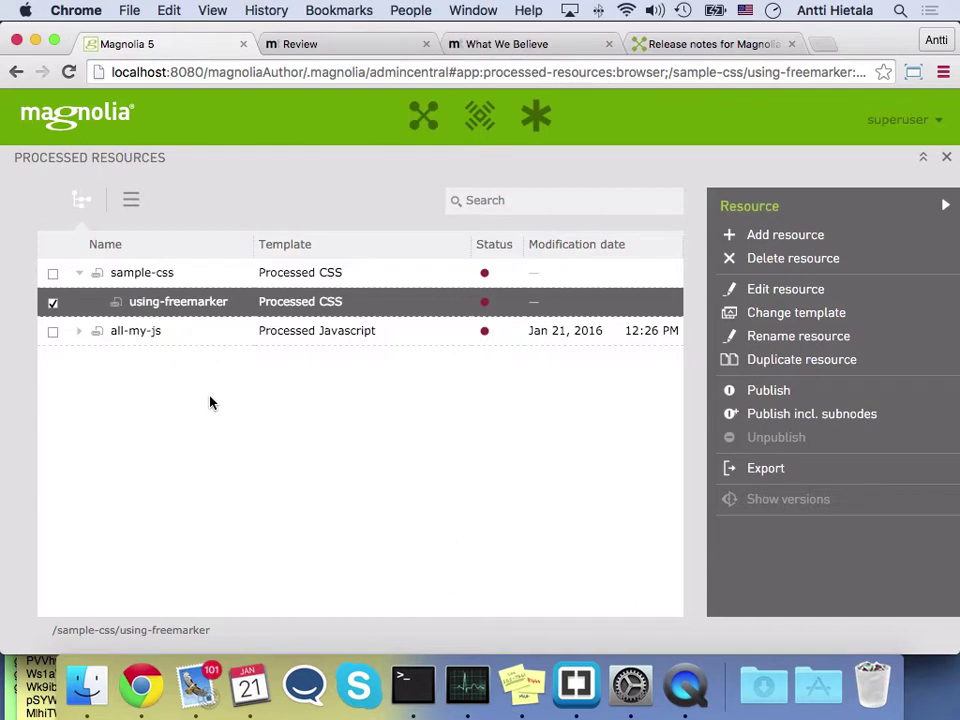
left_click(162, 274)
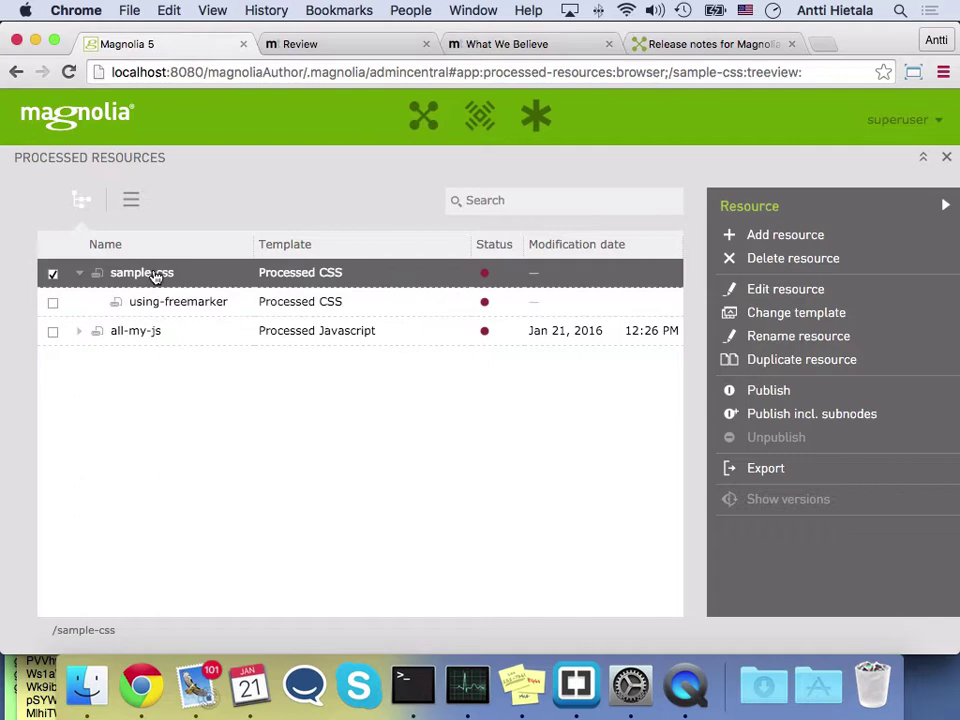
Open the sample-css resource editor, scroll through it, and close it back to the tree
double_click(156, 274)
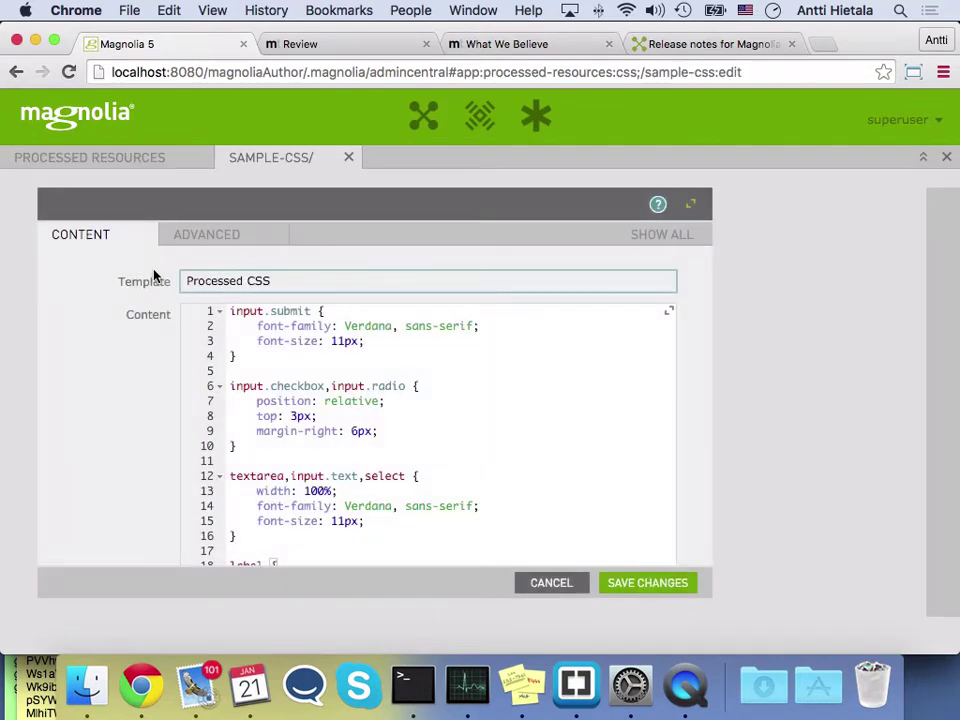
scroll(320, 350, "down", 1)
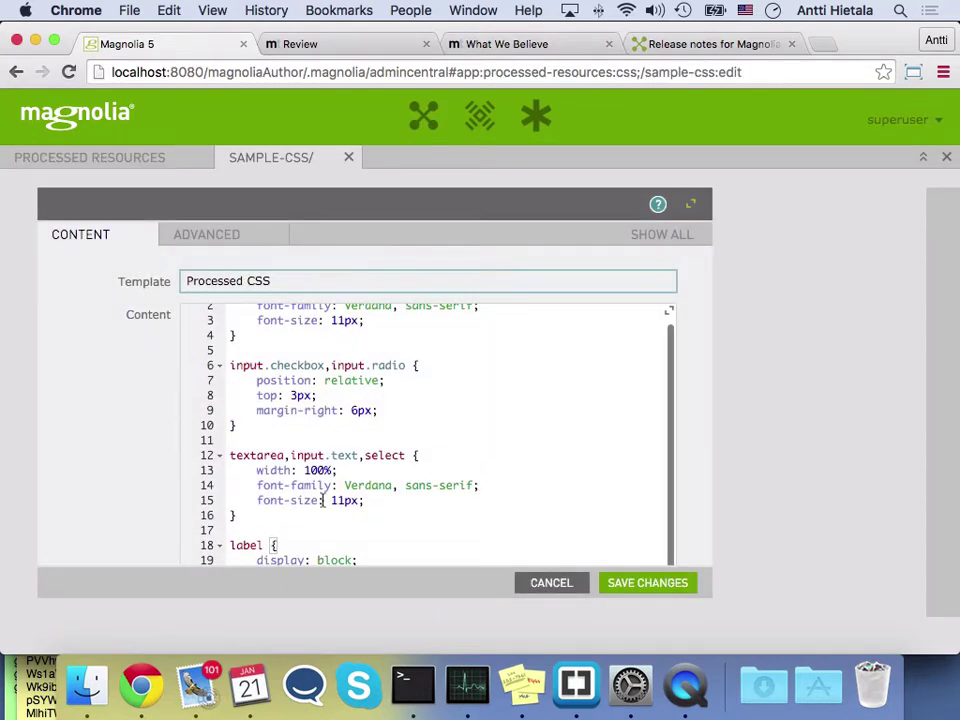
scroll(325, 480, "up", 1)
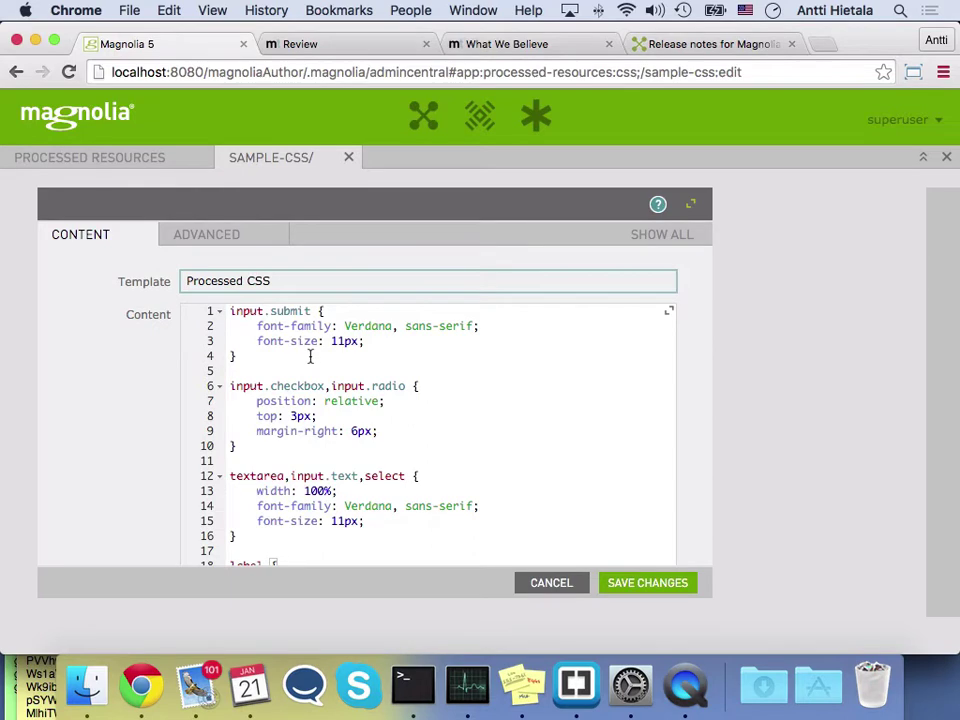
left_click(579, 591)
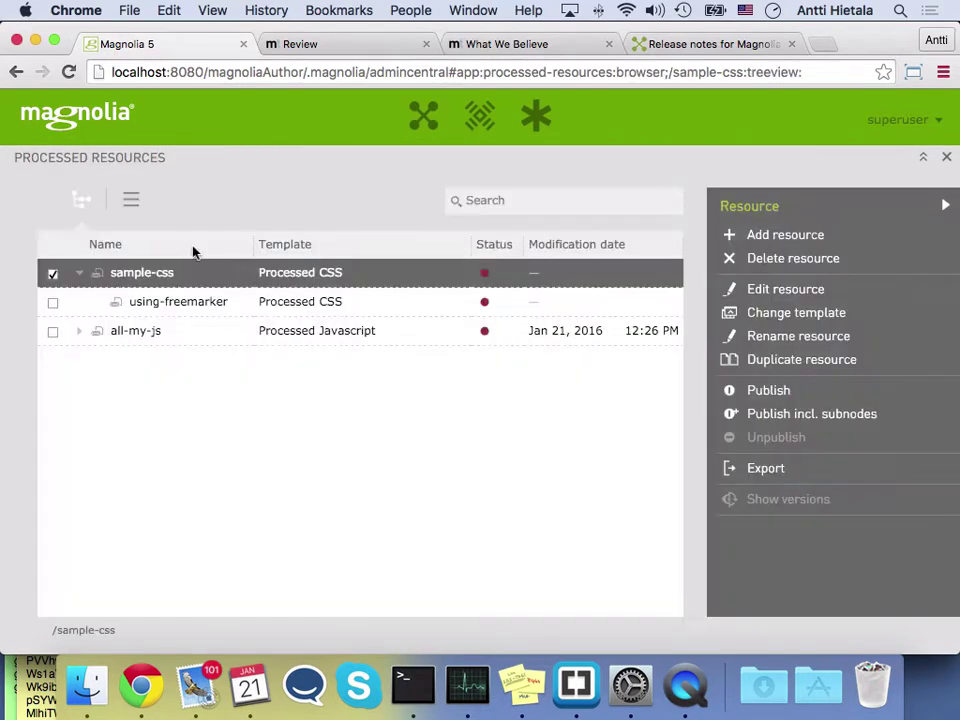
Open using-freemarker and select its textColor variable, ff0099 value, and sampleParam parameter
double_click(158, 306)
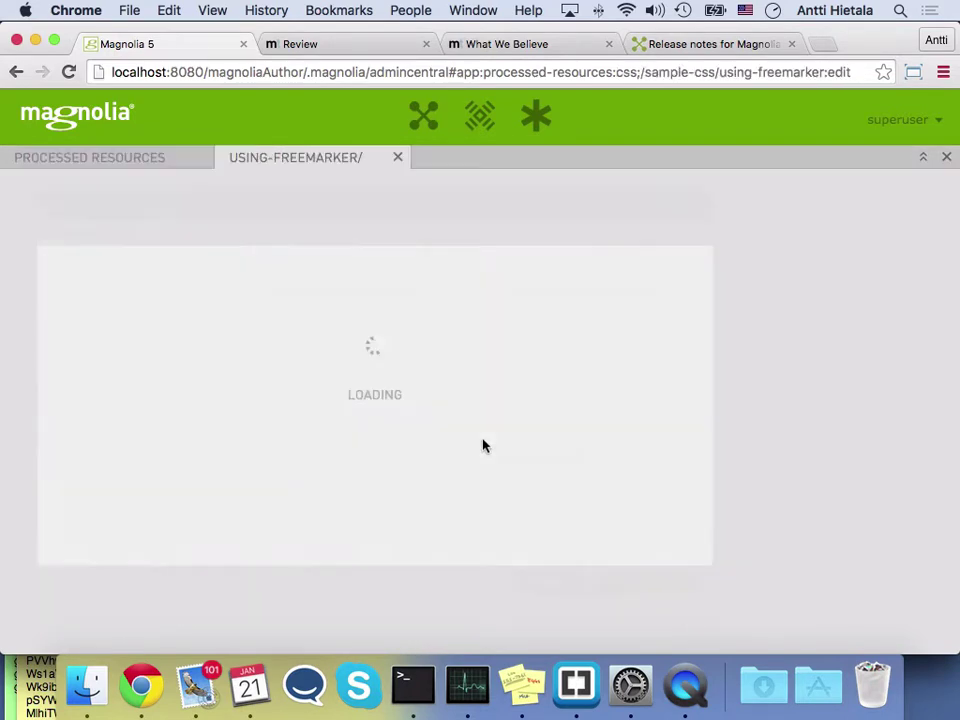
left_click(418, 364)
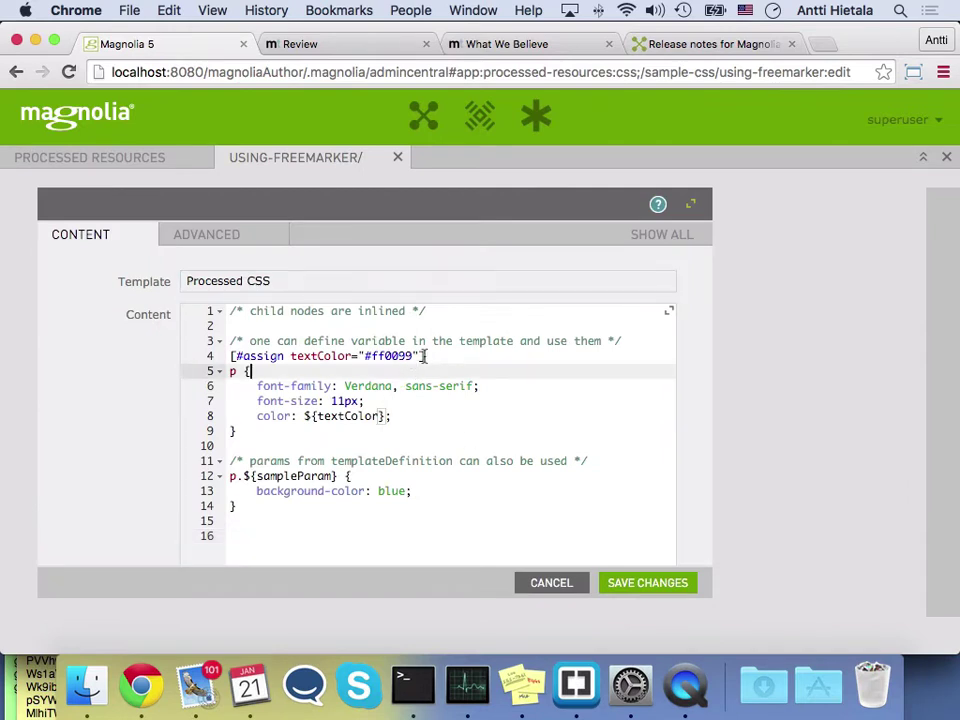
left_click_drag(422, 356, 231, 356)
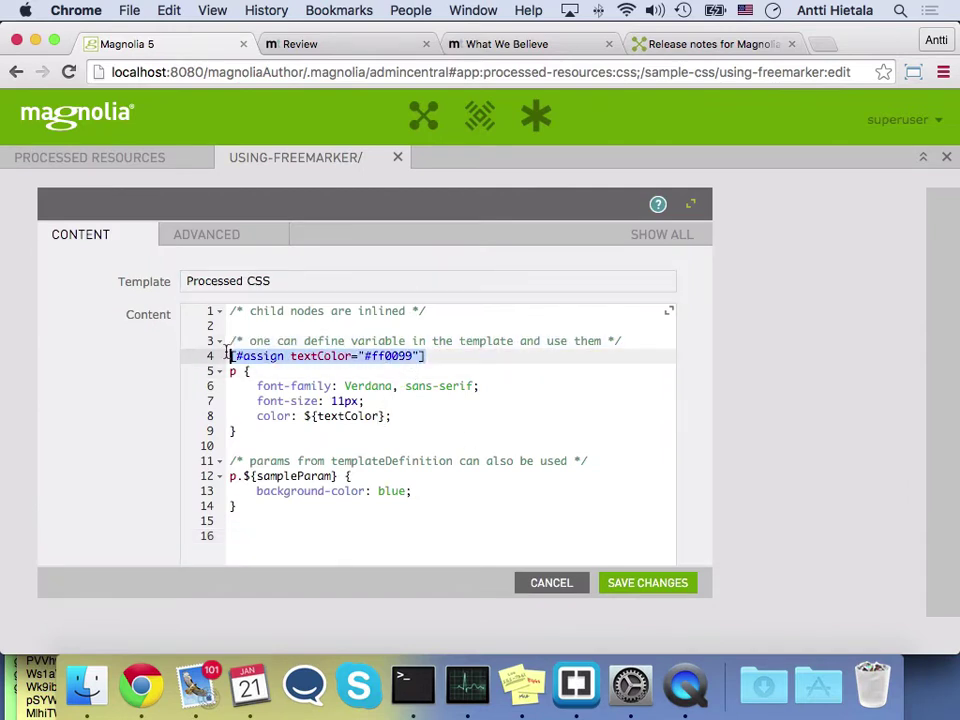
left_click(305, 356)
double_click(313, 356)
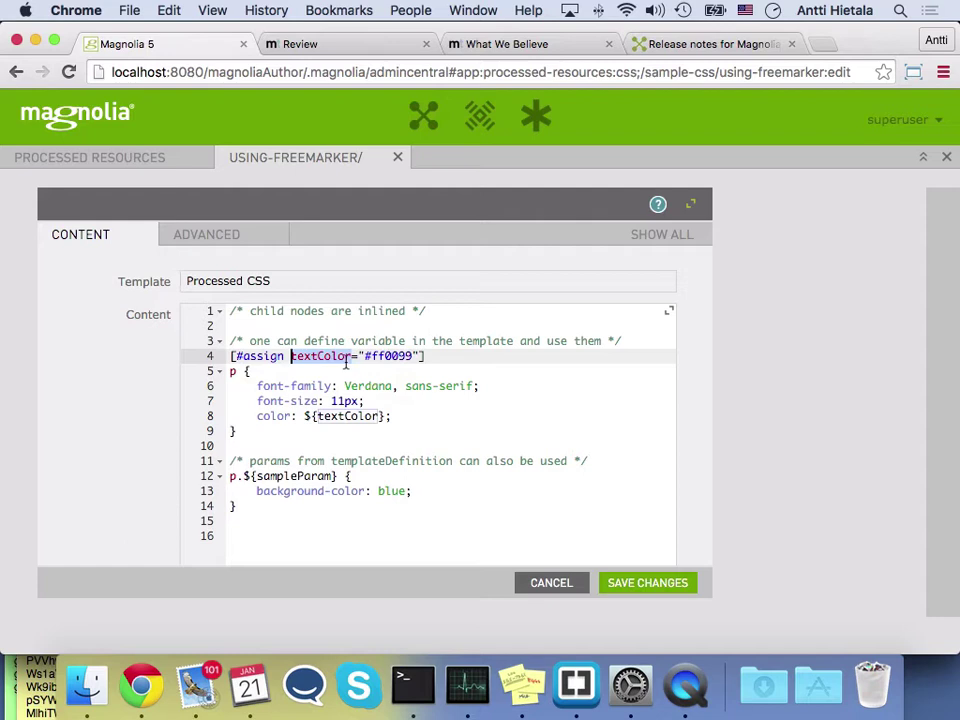
double_click(384, 357)
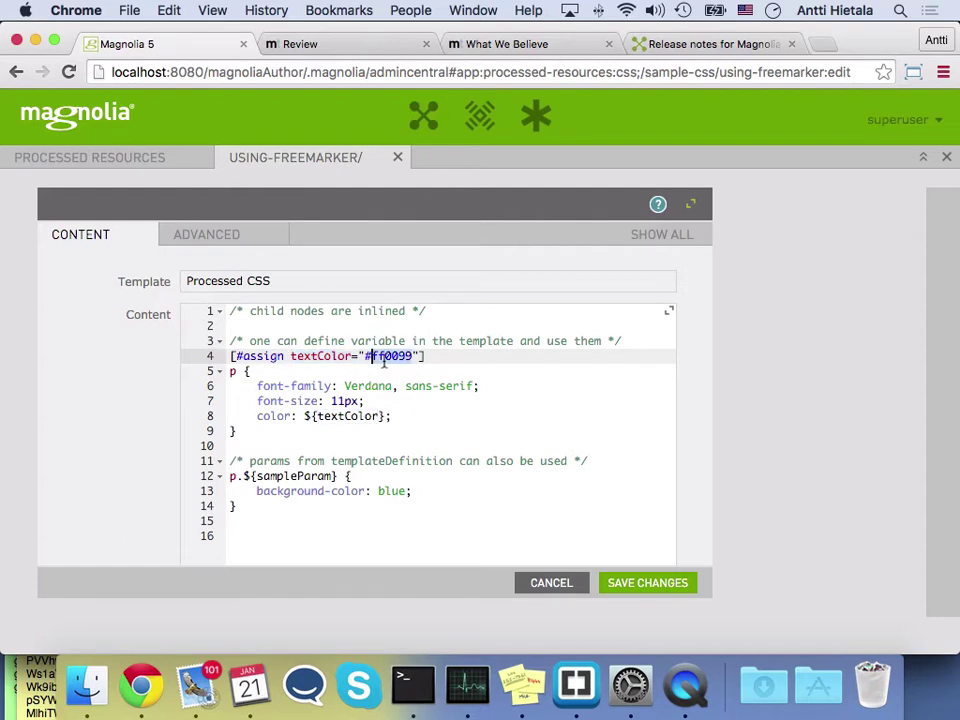
left_click(283, 476)
double_click(285, 477)
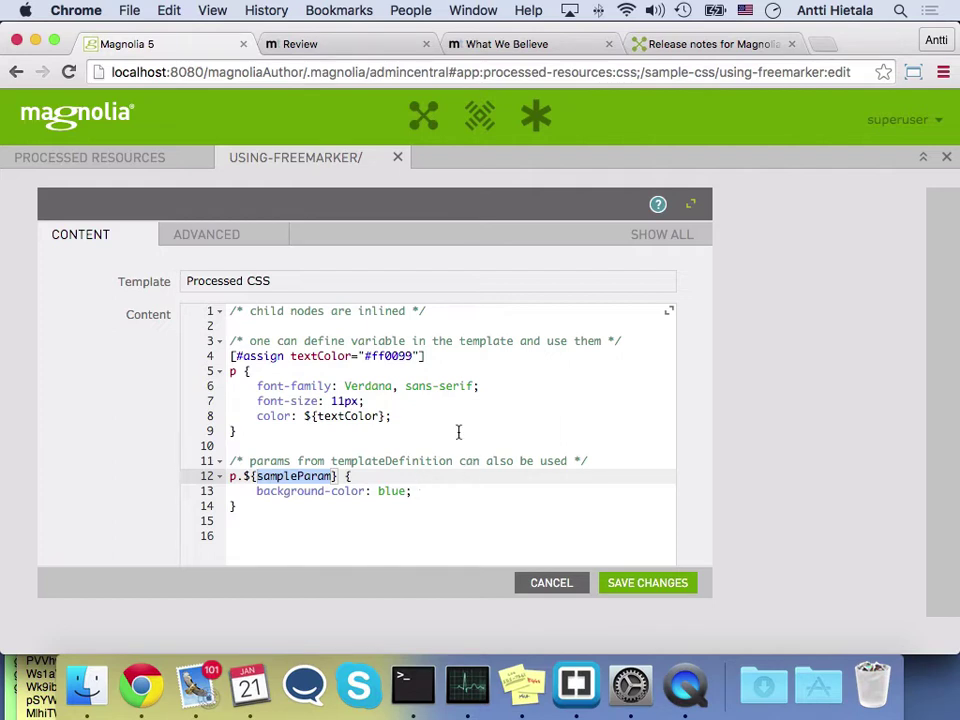
Select the localhost:8080/magnoliaAuthor/ author part of the browser address
left_click(335, 72)
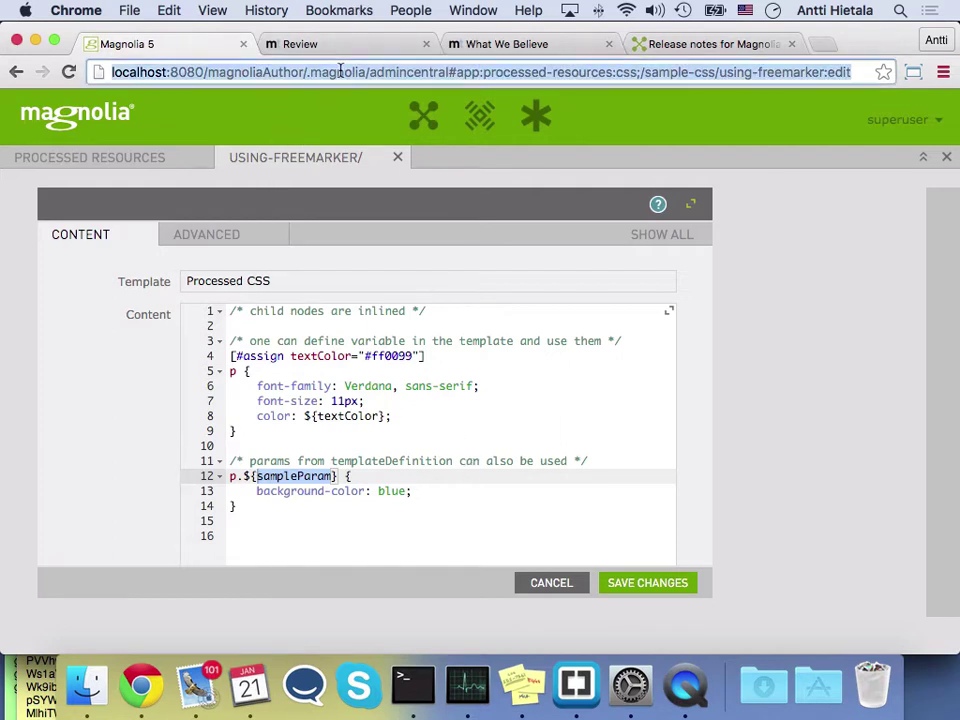
left_click(315, 71)
left_click_drag(306, 72, 2, 62)
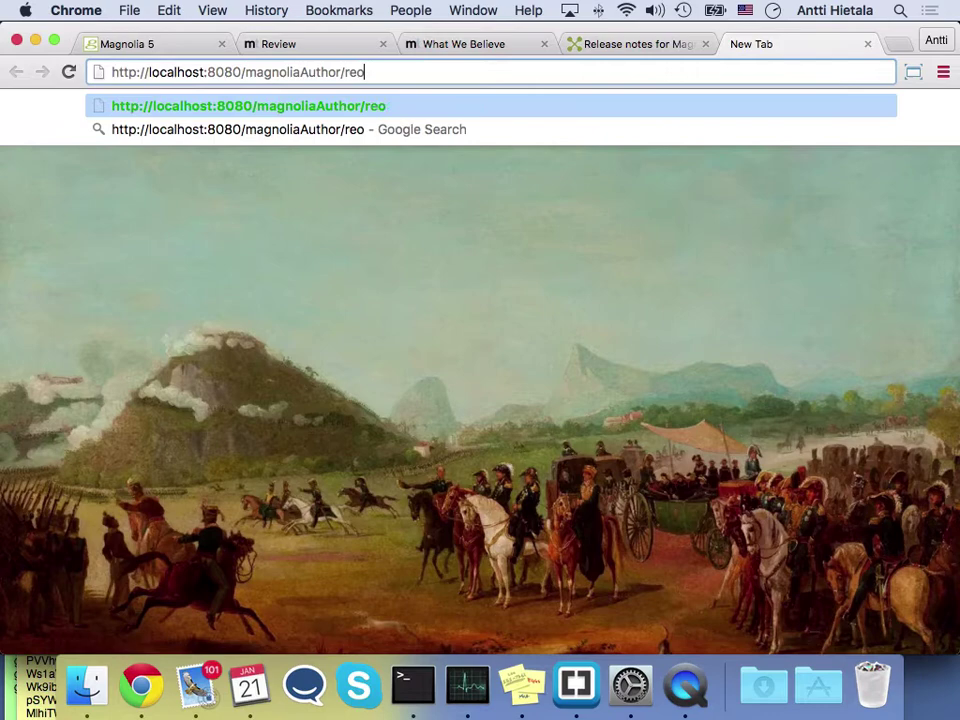
key("BackSpace")
Load the resources/sample-css/using-freemarker output and select its resolved colour value ff0099
type("sour")
key("Right")
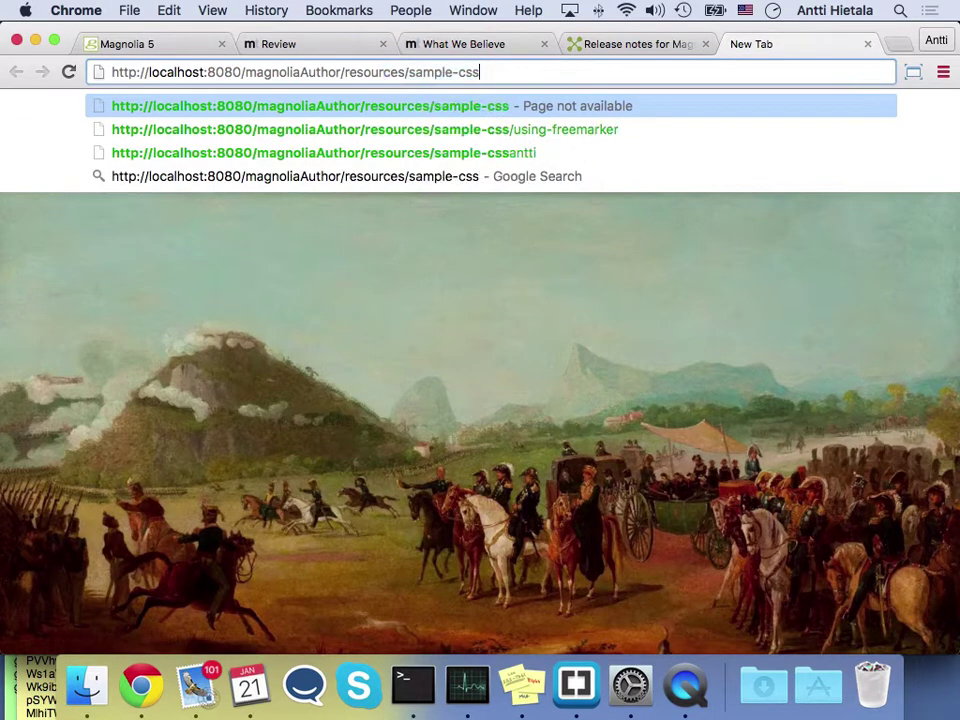
key("Down")
key("Return")
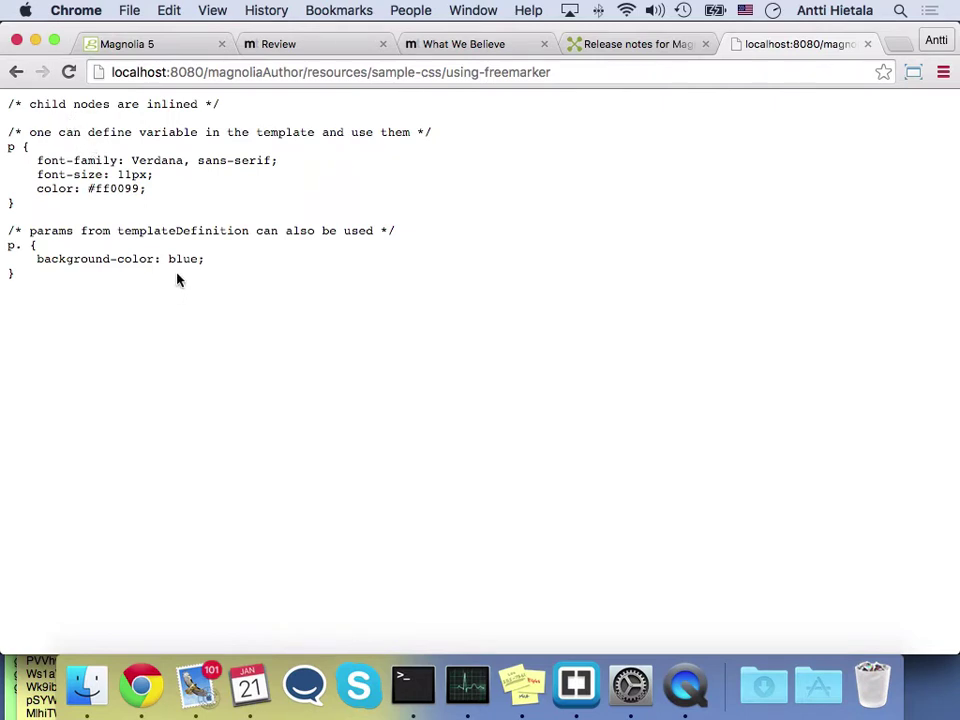
double_click(127, 190)
Back in Magnolia, close the using-freemarker editor, expand all-my-js and select it
left_click(171, 43)
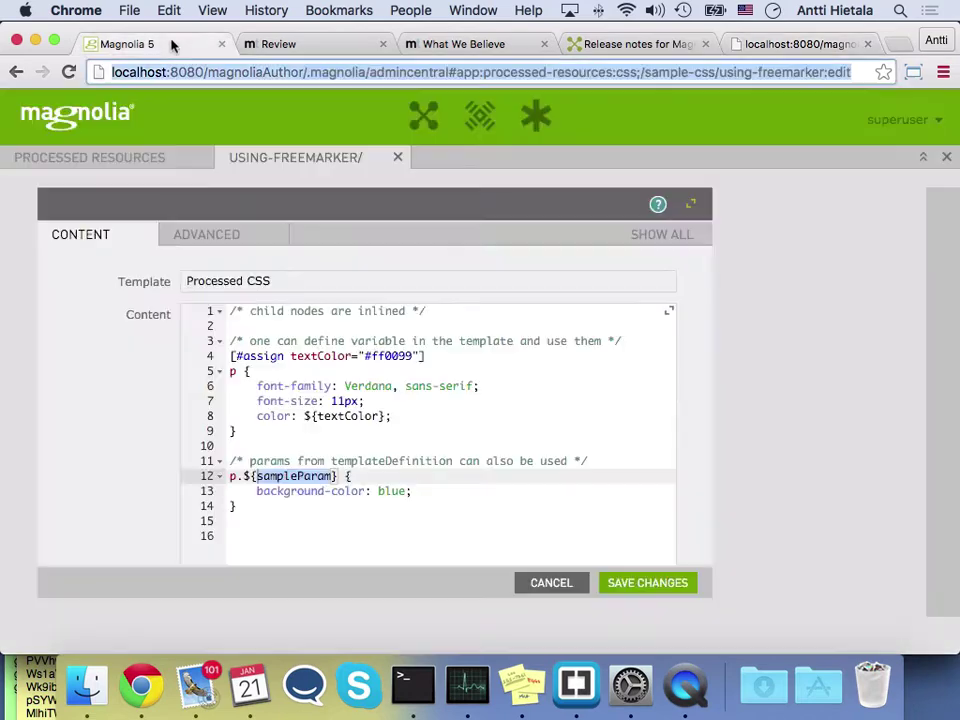
left_click(397, 157)
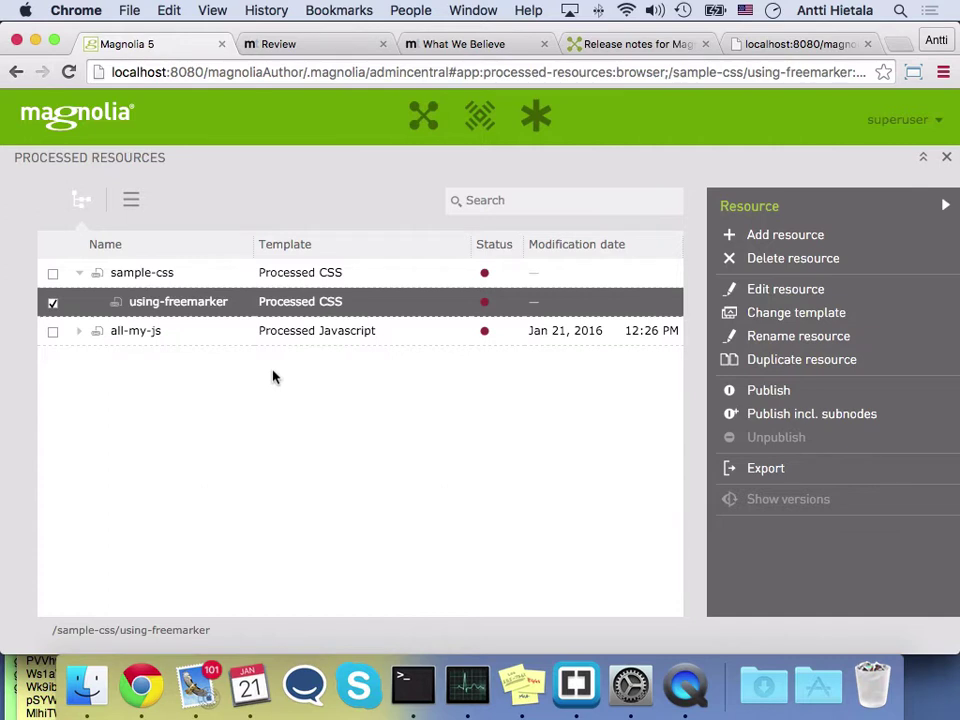
left_click(78, 330)
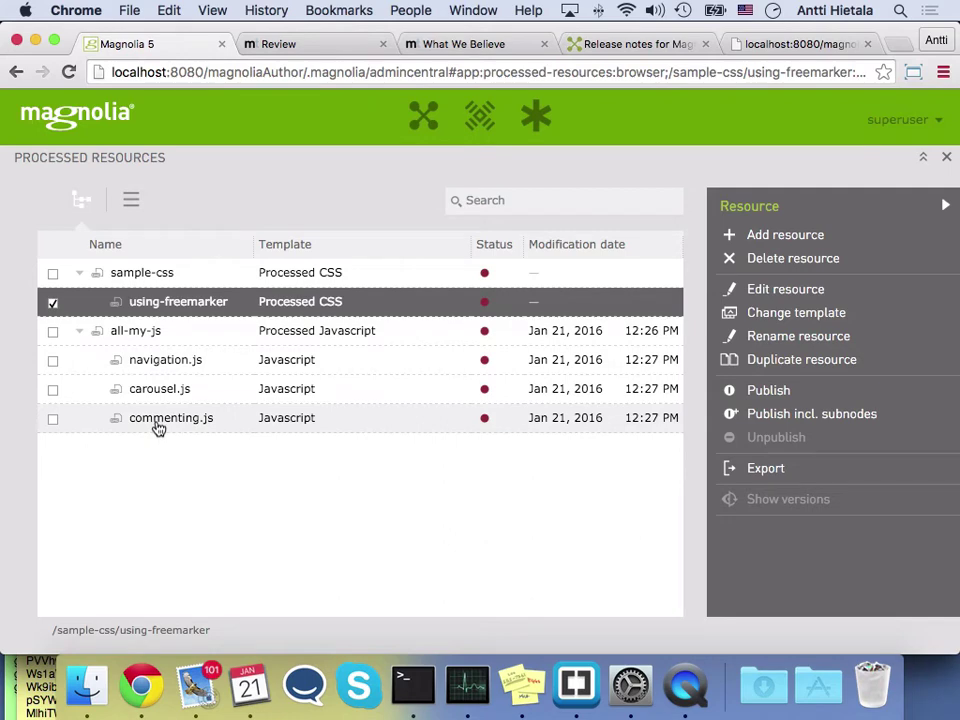
left_click(157, 335)
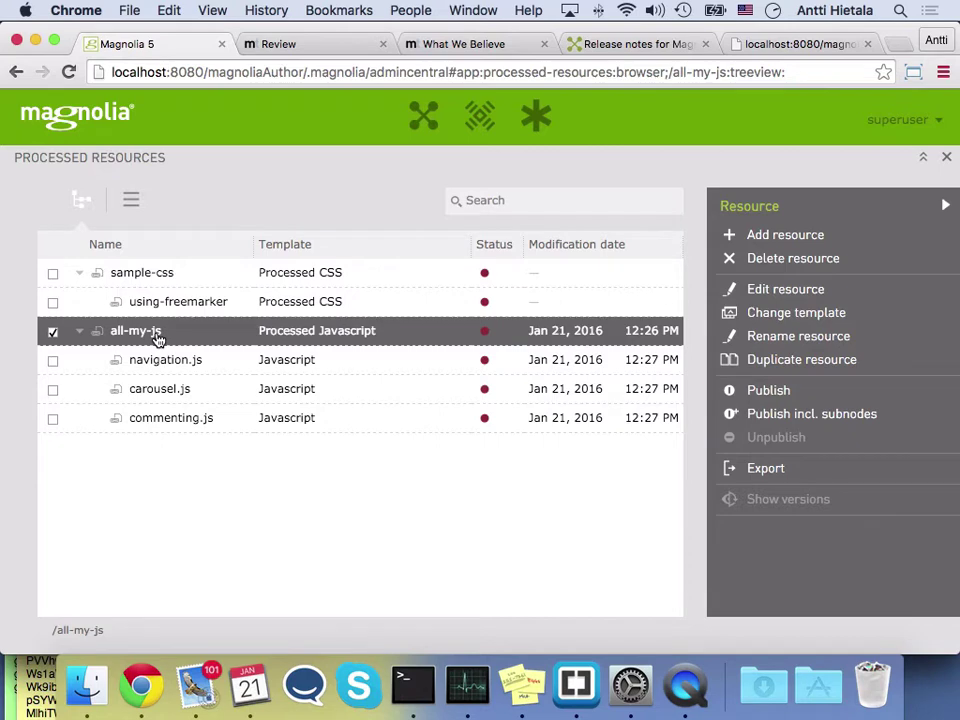
Open the all-my-js resource editor and select its script content
double_click(157, 335)
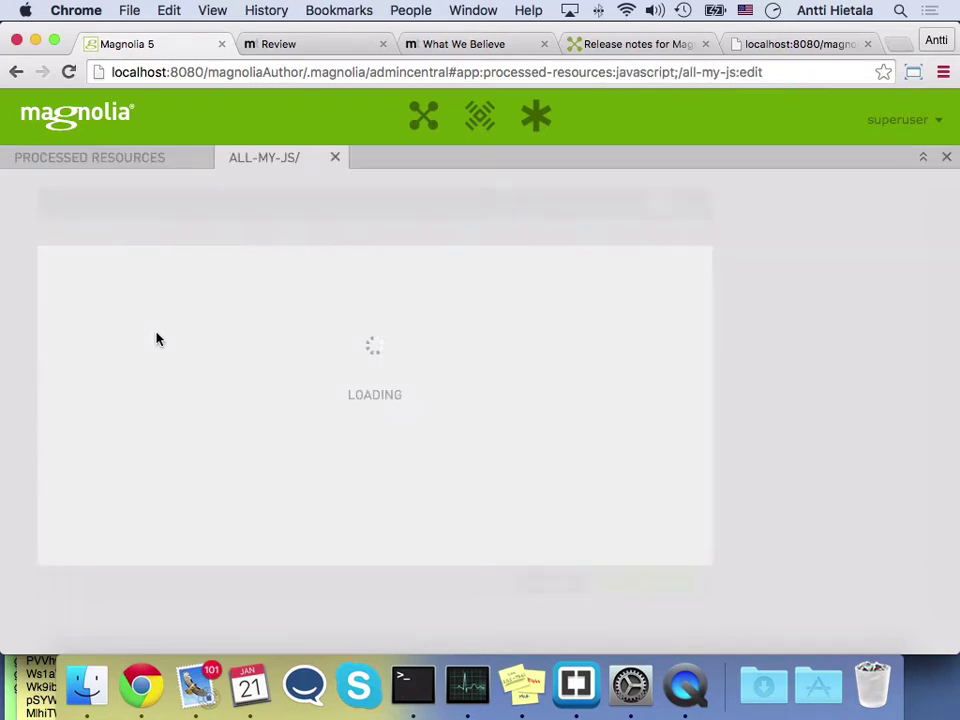
left_click_drag(298, 343, 197, 306)
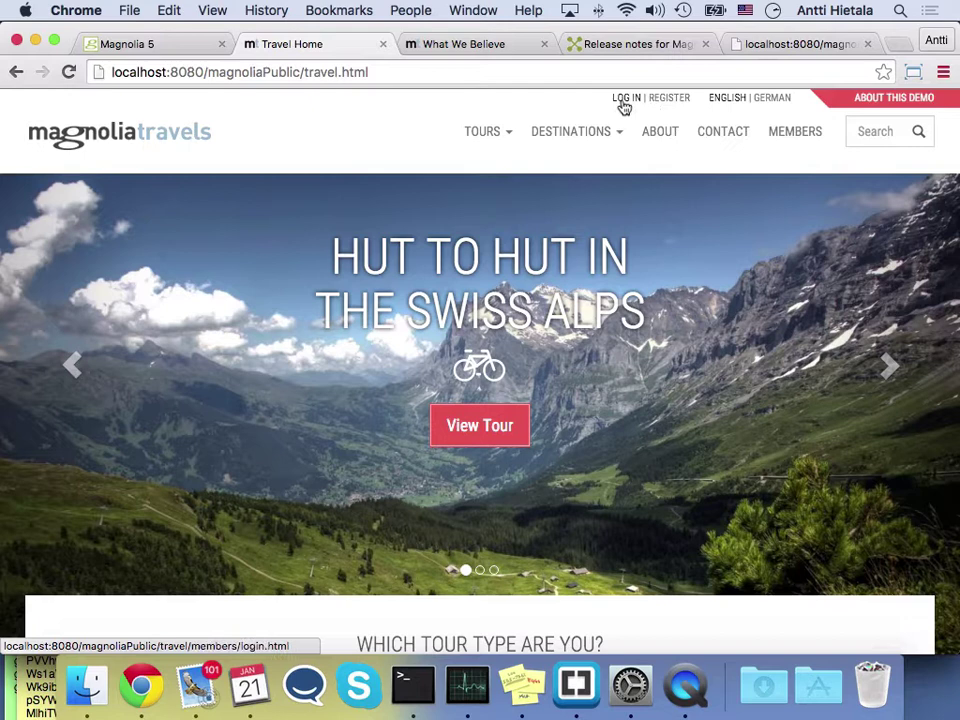
Go from the MEMBERS page through Access Member Content to the member login page
left_click(786, 141)
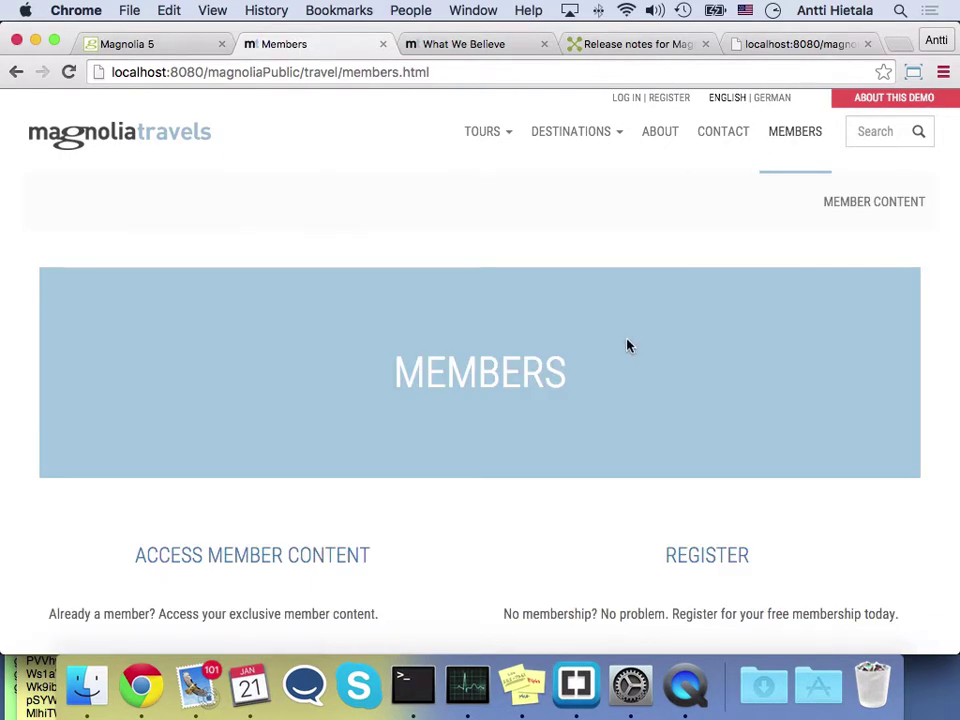
scroll(627, 346, "down", 3)
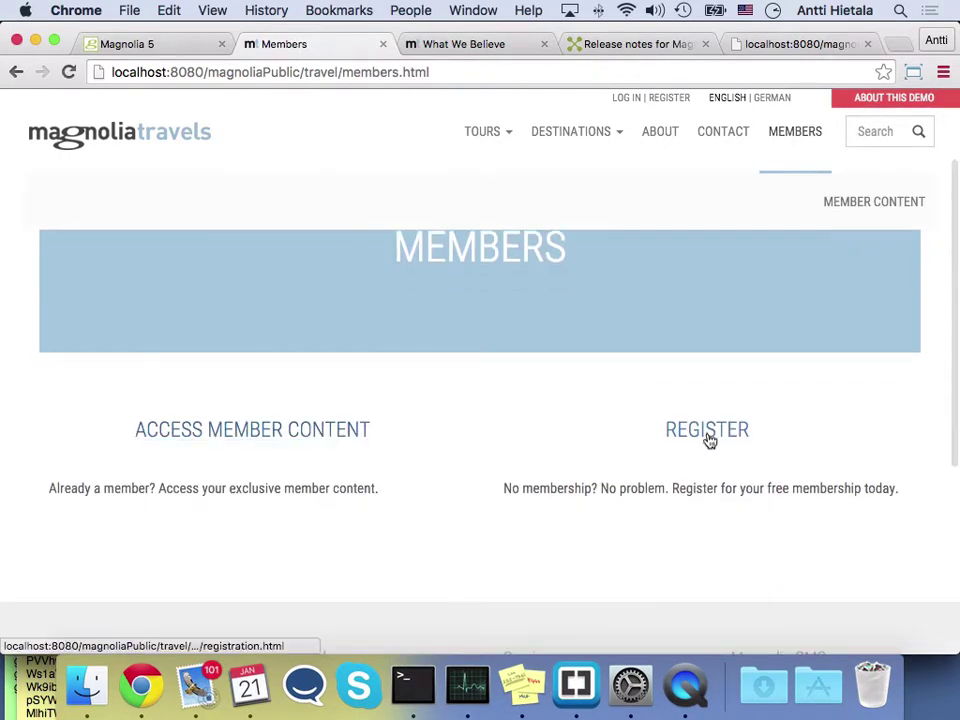
left_click(253, 441)
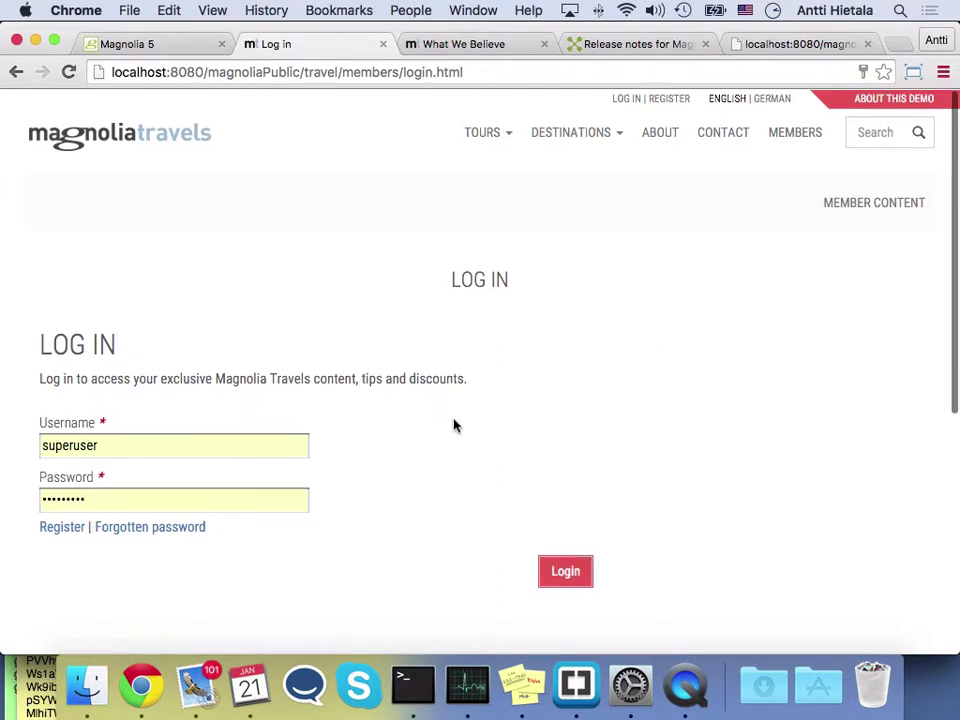
scroll(455, 274, "down", 1)
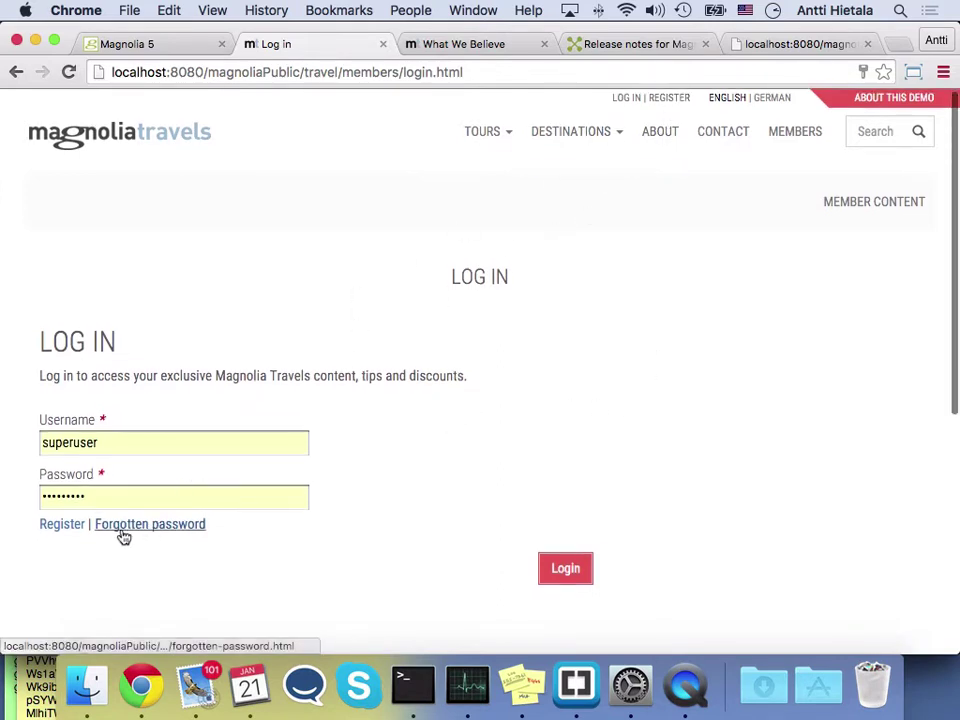
Fill in the username, password, password confirmation and full name, then submit the registration
left_click(71, 533)
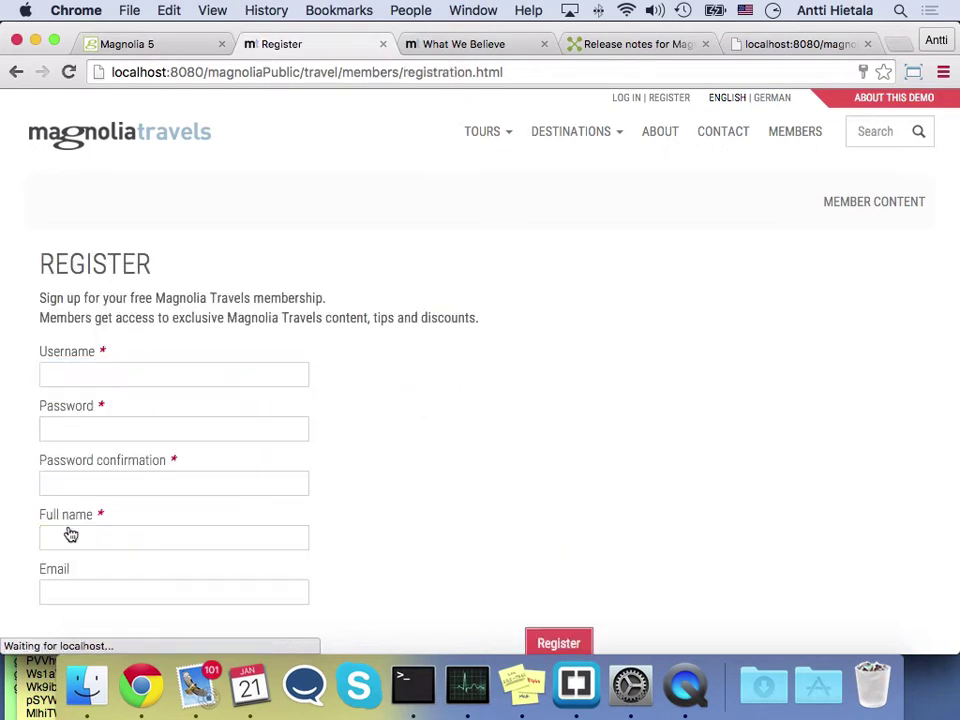
left_click(200, 375)
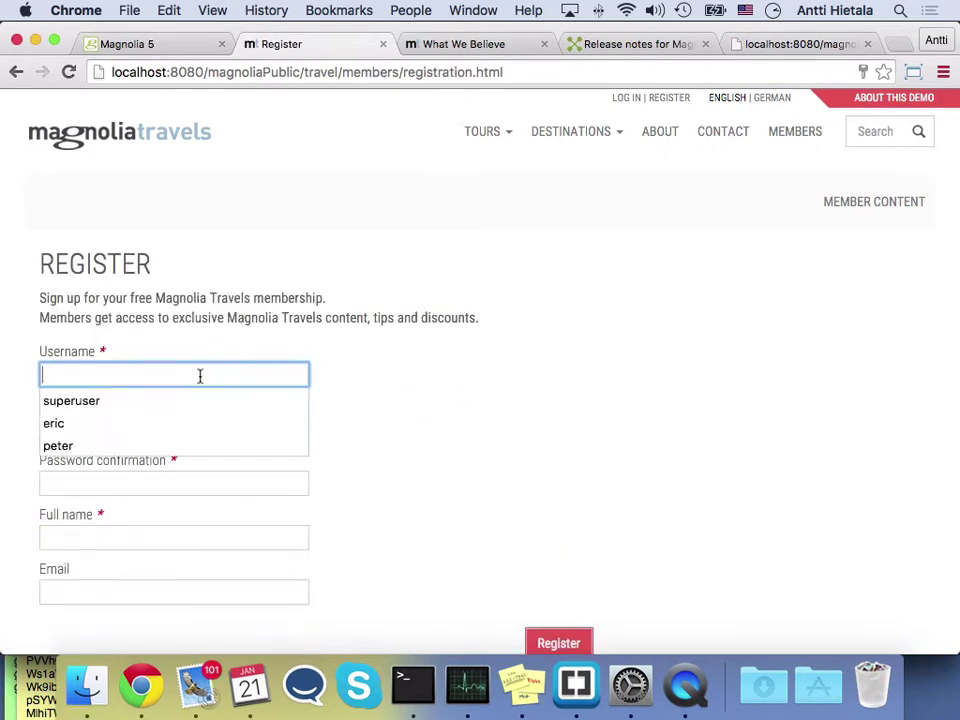
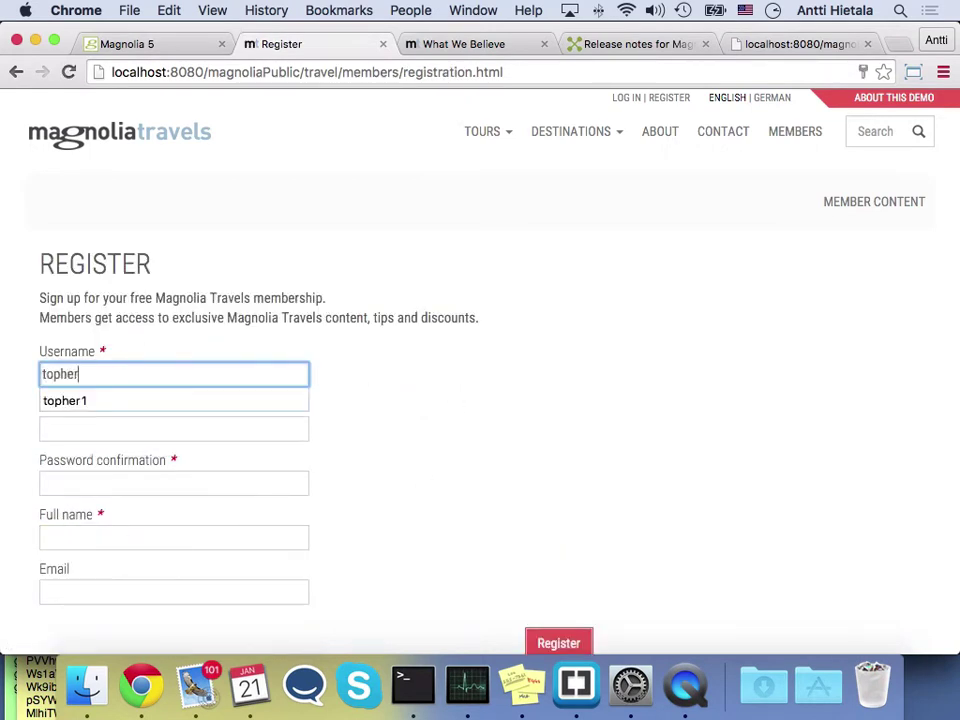
key("Tab")
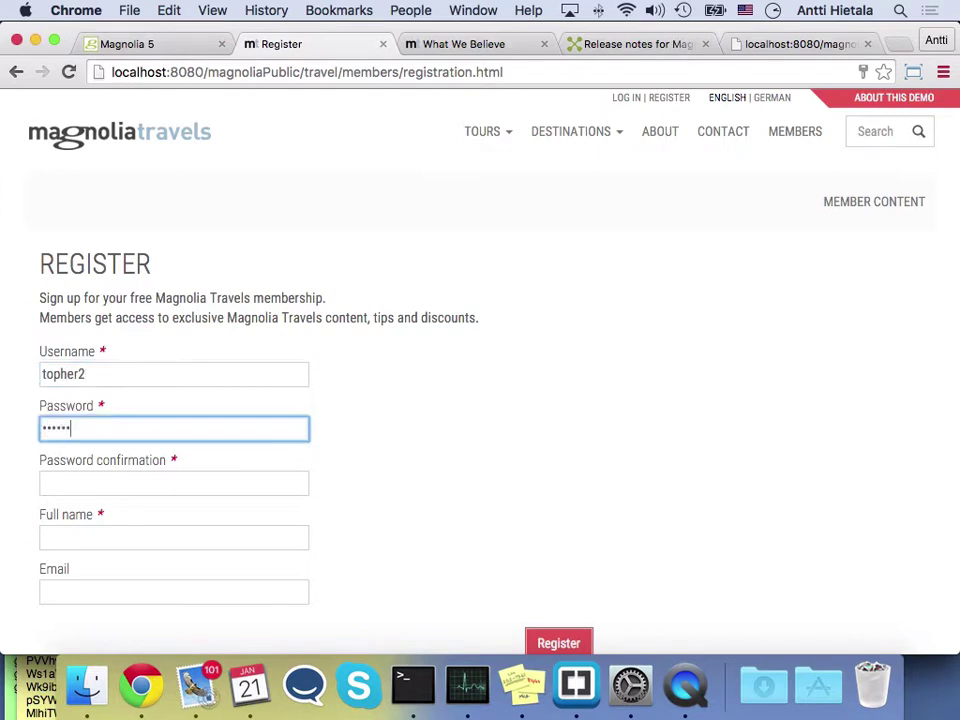
left_click(174, 483)
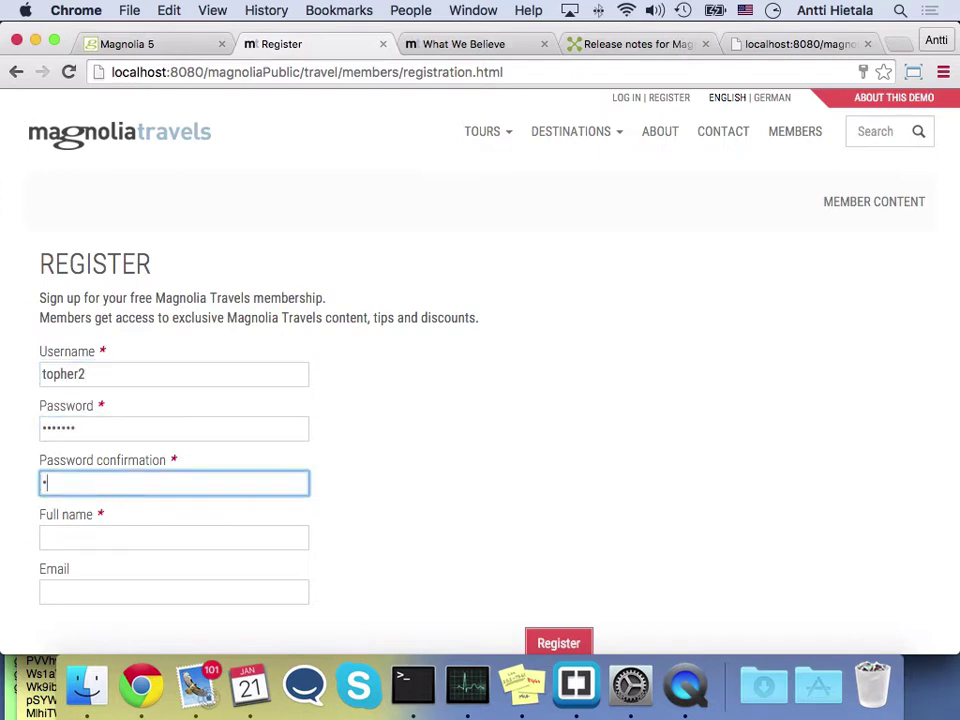
key("Tab")
type("Topher")
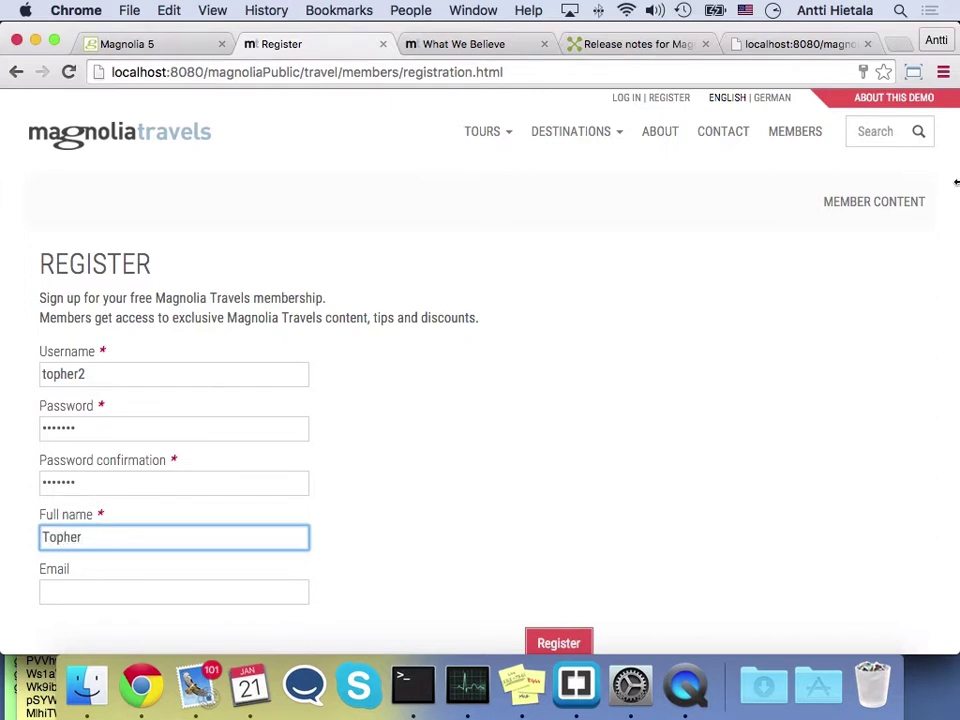
left_click(556, 643)
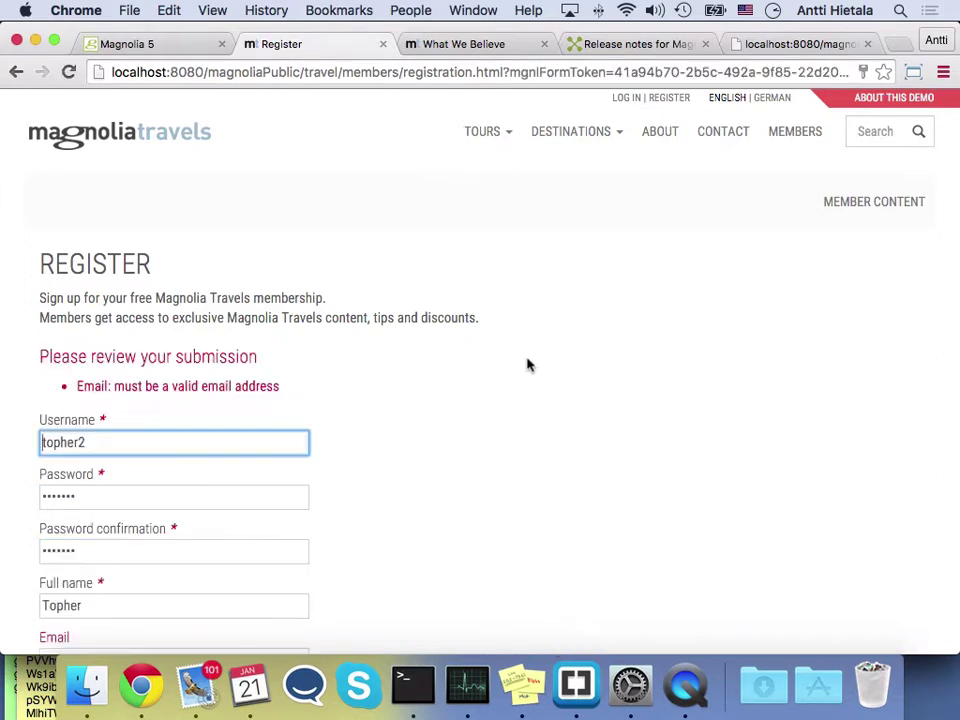
Enter the member's e-mail address to fix the Email error and resubmit the registration
left_click(157, 442)
scroll(160, 455, "down", 2)
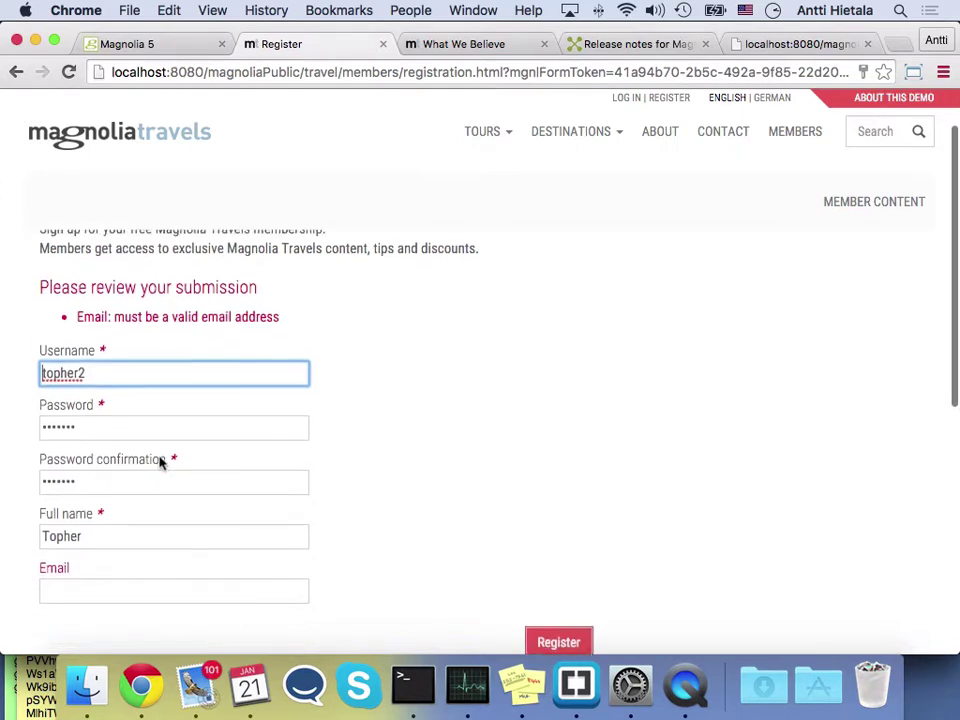
left_click(101, 585)
type("topher")
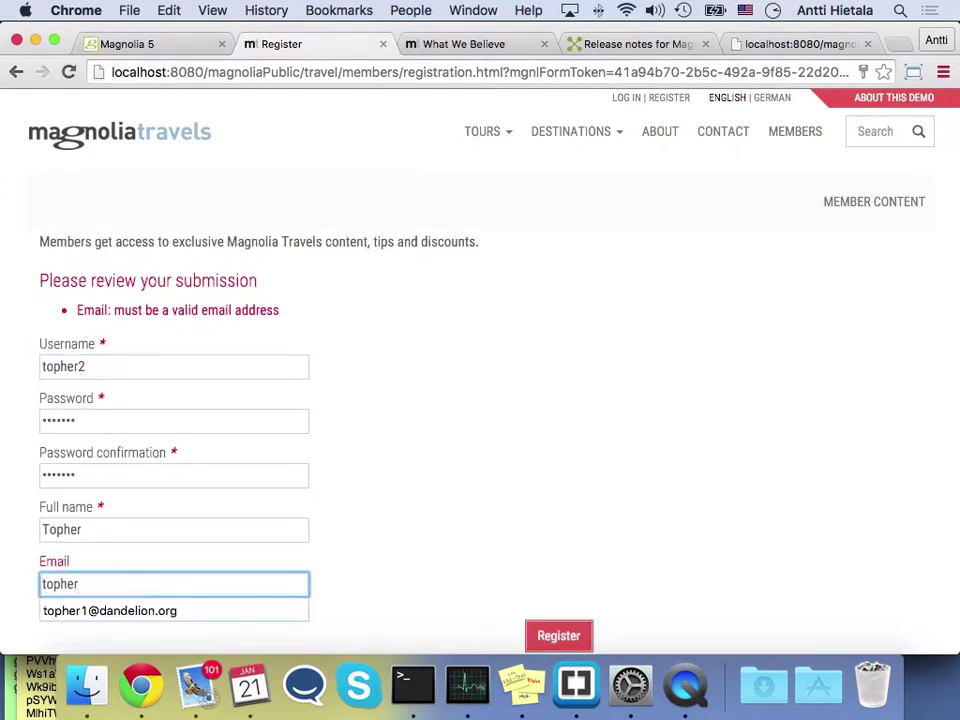
key("Down")
key("Return")
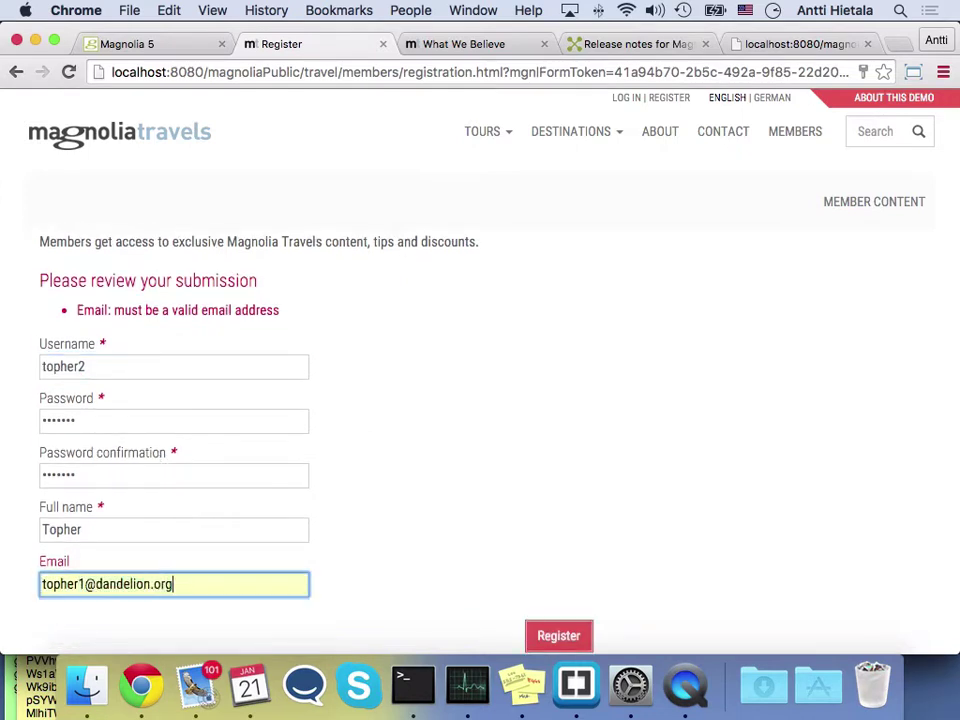
left_click(86, 583)
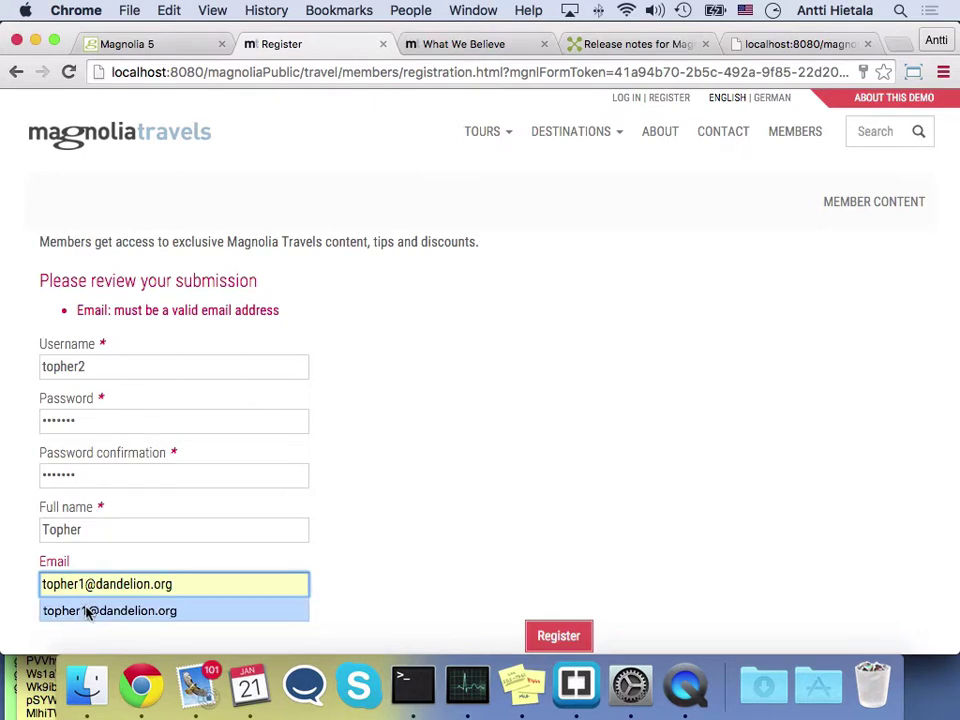
left_click(86, 584)
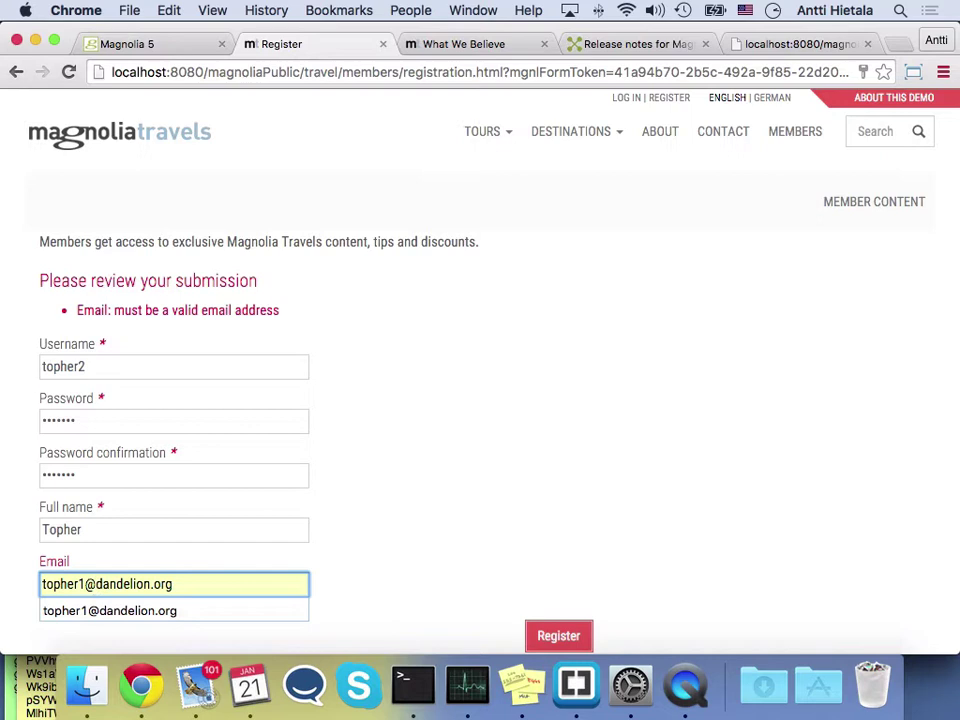
key("BackSpace")
type("2")
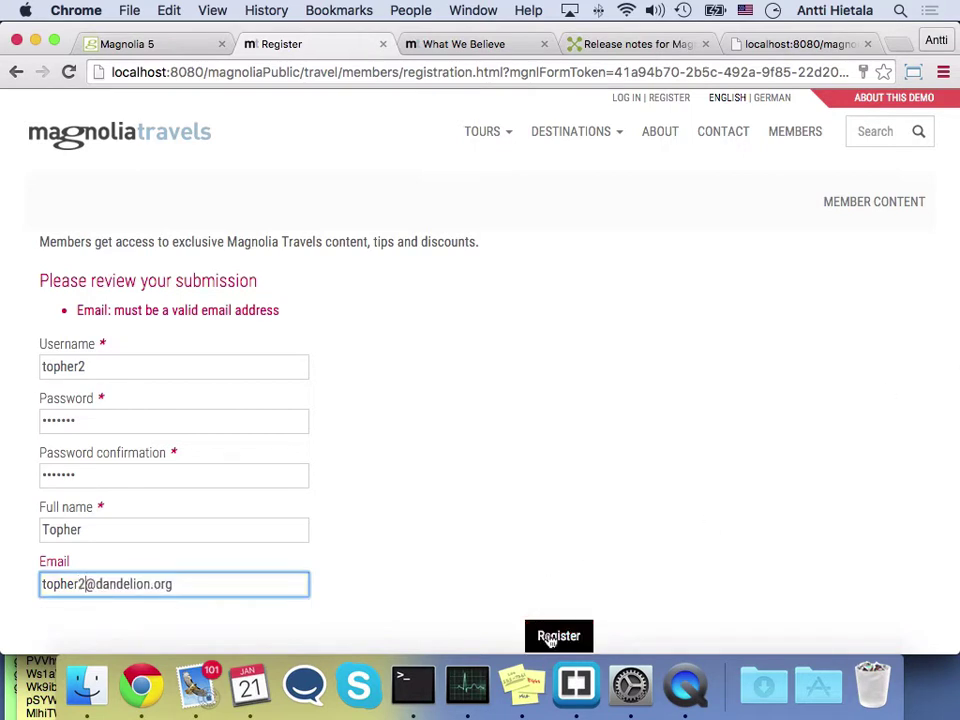
left_click(553, 635)
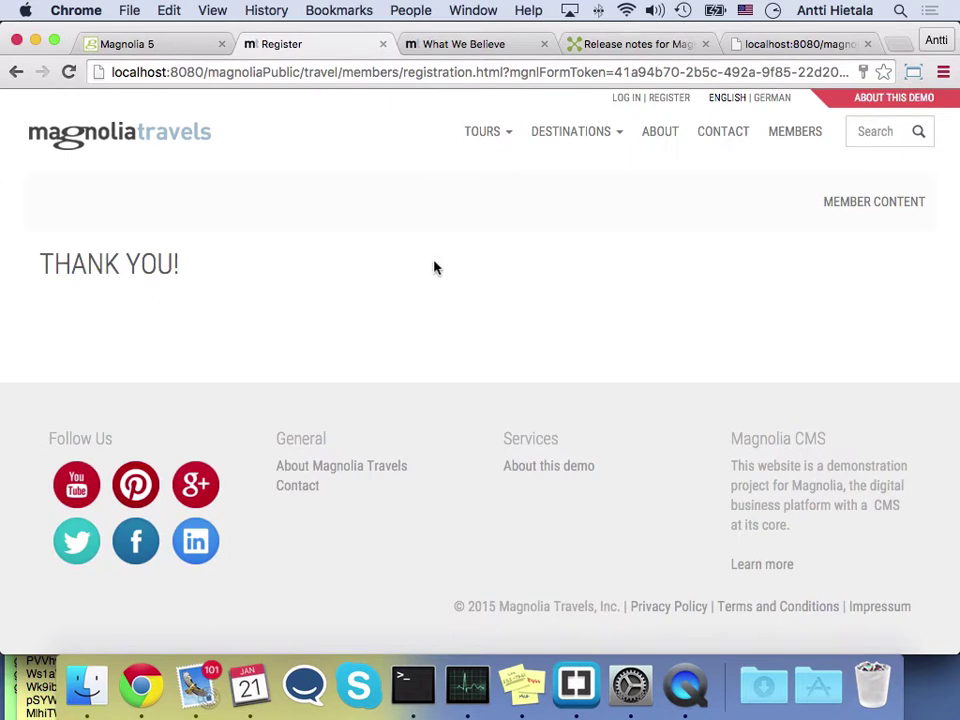
Log in with the new member's username and password and browse the Member Content page
left_click(627, 100)
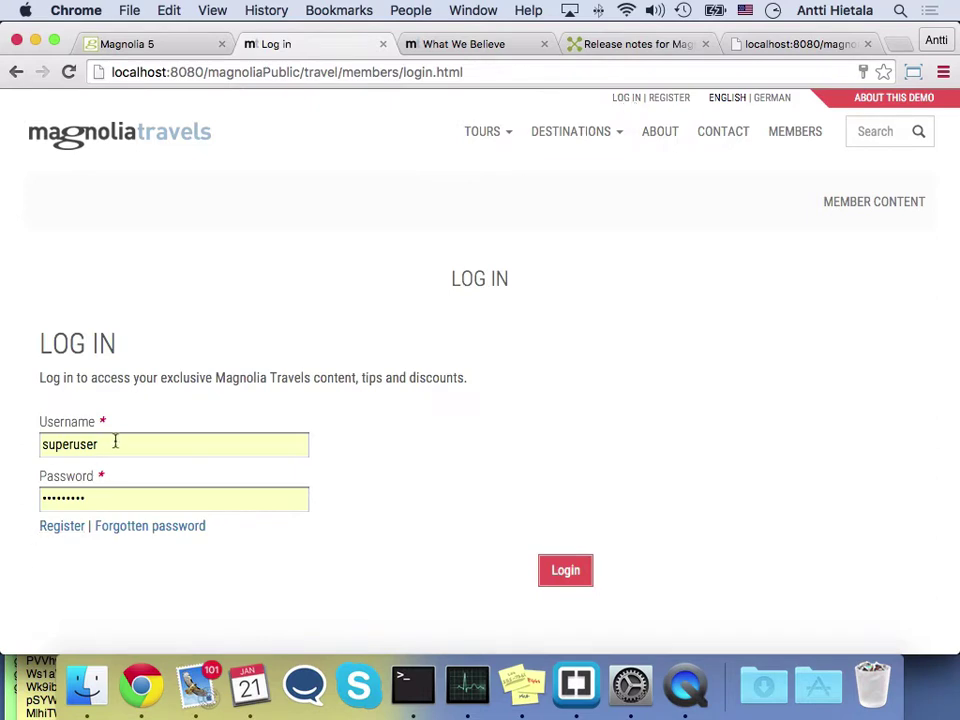
left_click_drag(114, 441, 11, 442)
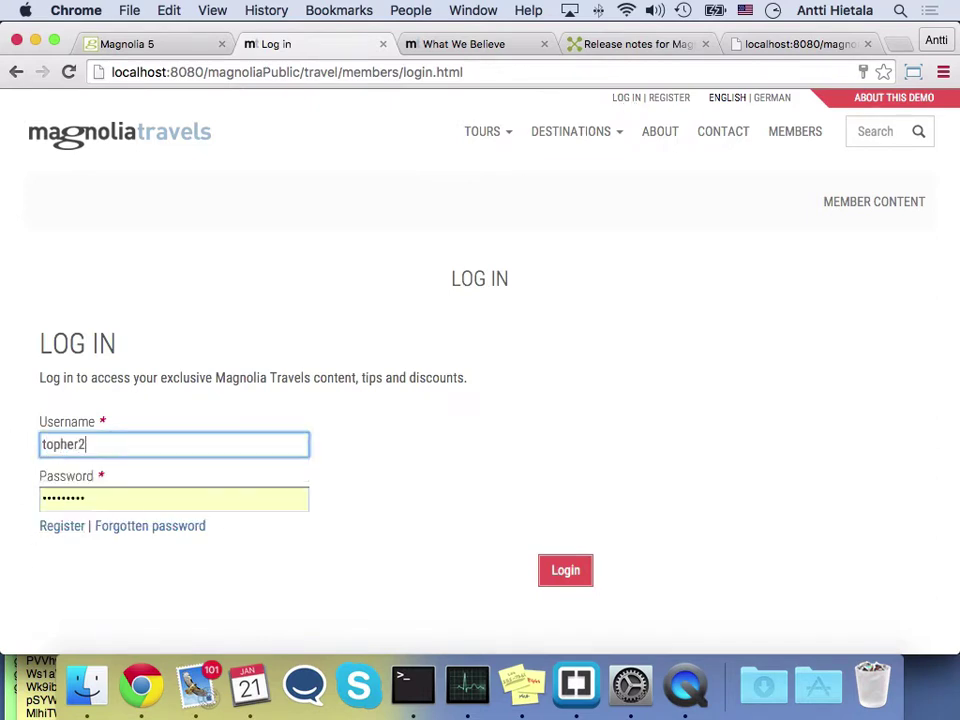
key("Tab")
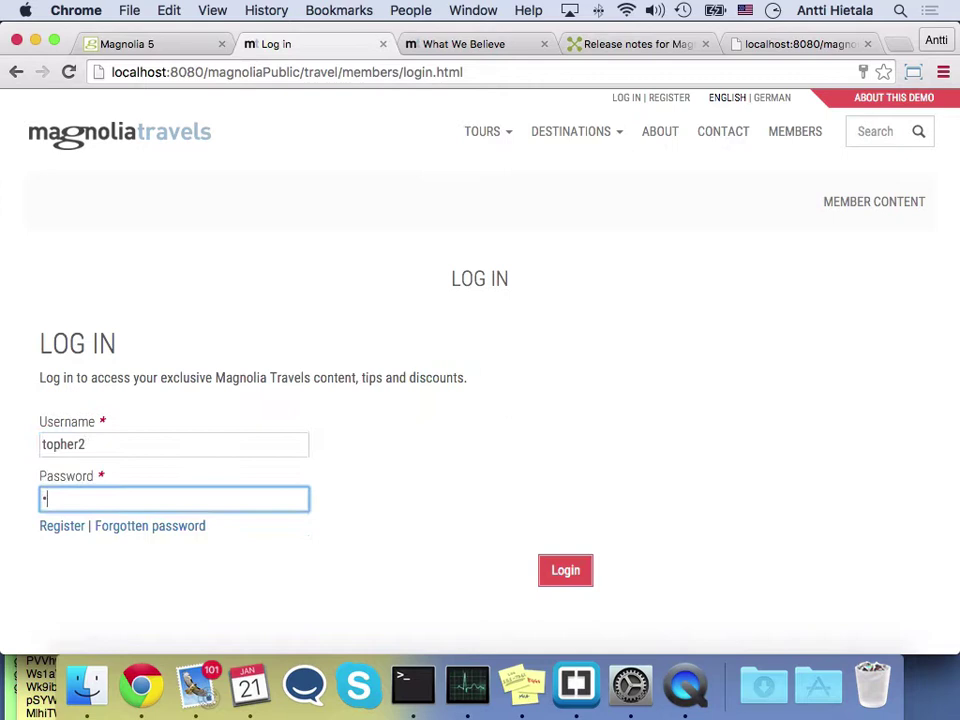
key("BackSpace")
left_click(567, 572)
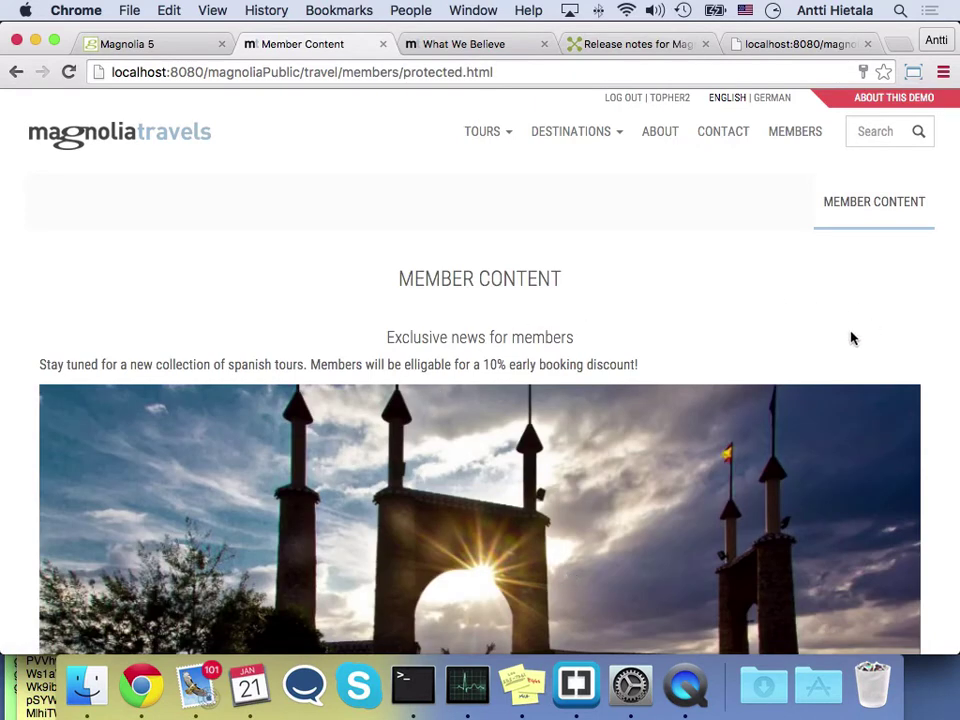
scroll(851, 338, "down", 5)
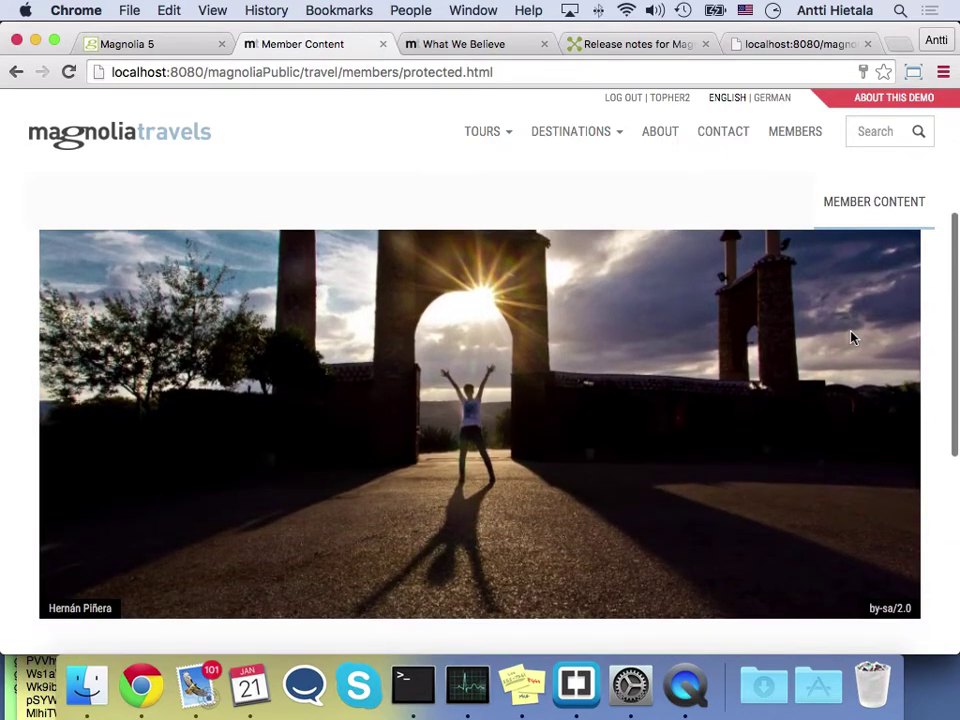
scroll(851, 338, "up", 5)
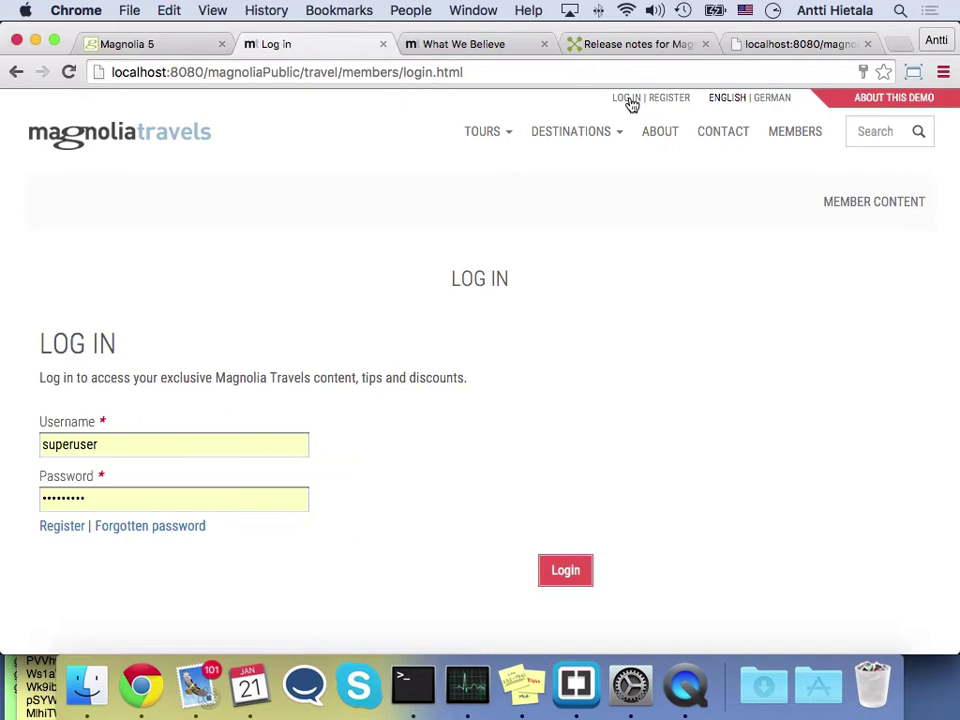
From the travel home page, open the Hut to Hut in the Swiss Alps tour and start booking
left_click(159, 146)
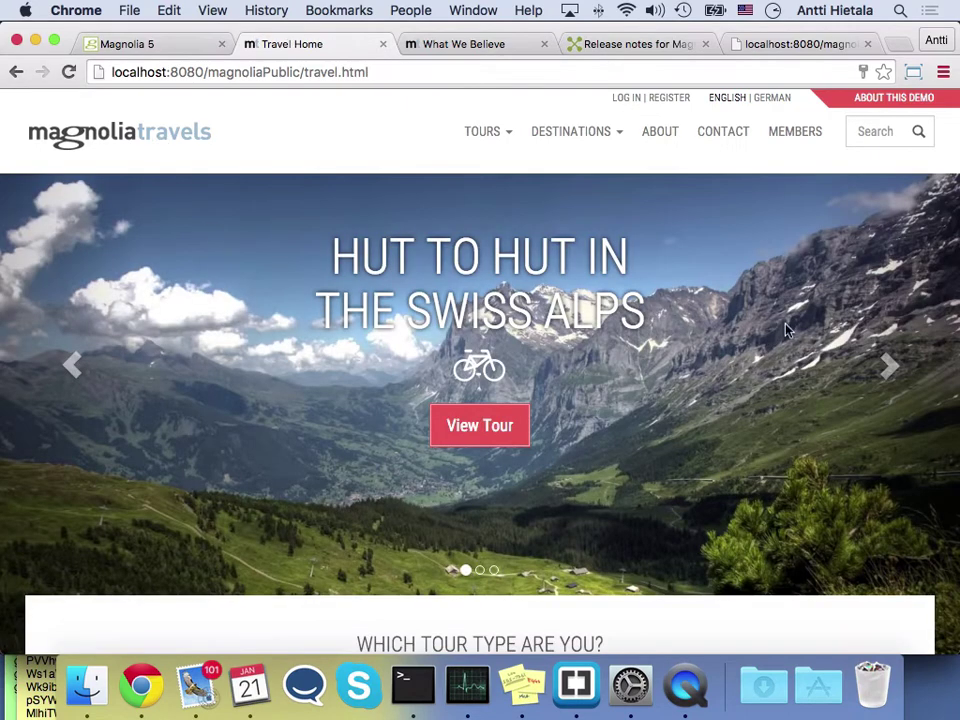
left_click(494, 427)
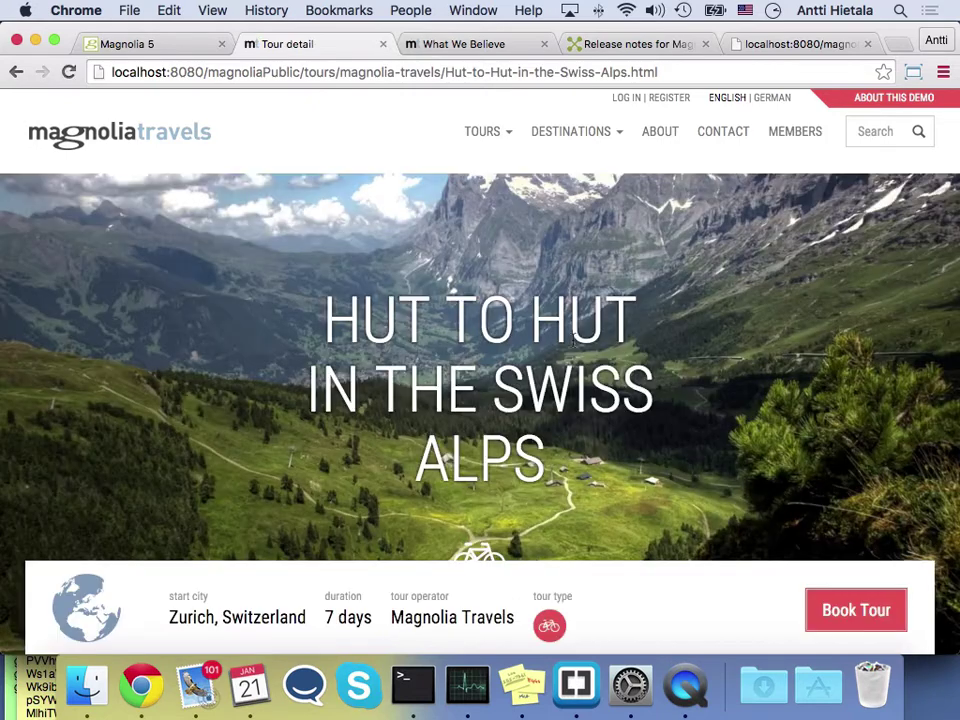
scroll(855, 350, "down", 2)
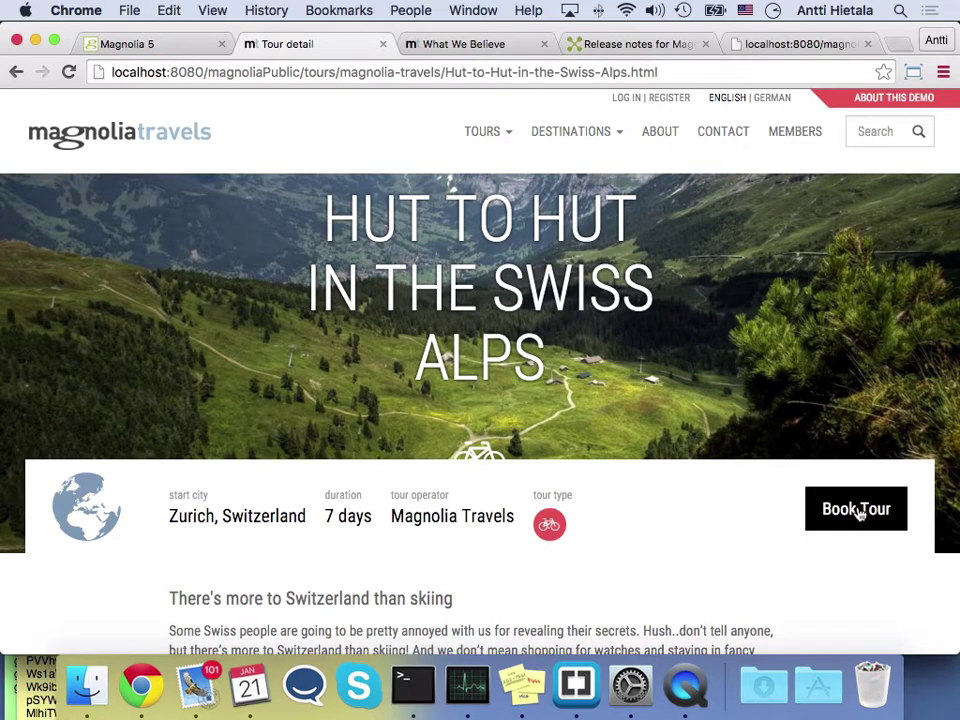
left_click(856, 510)
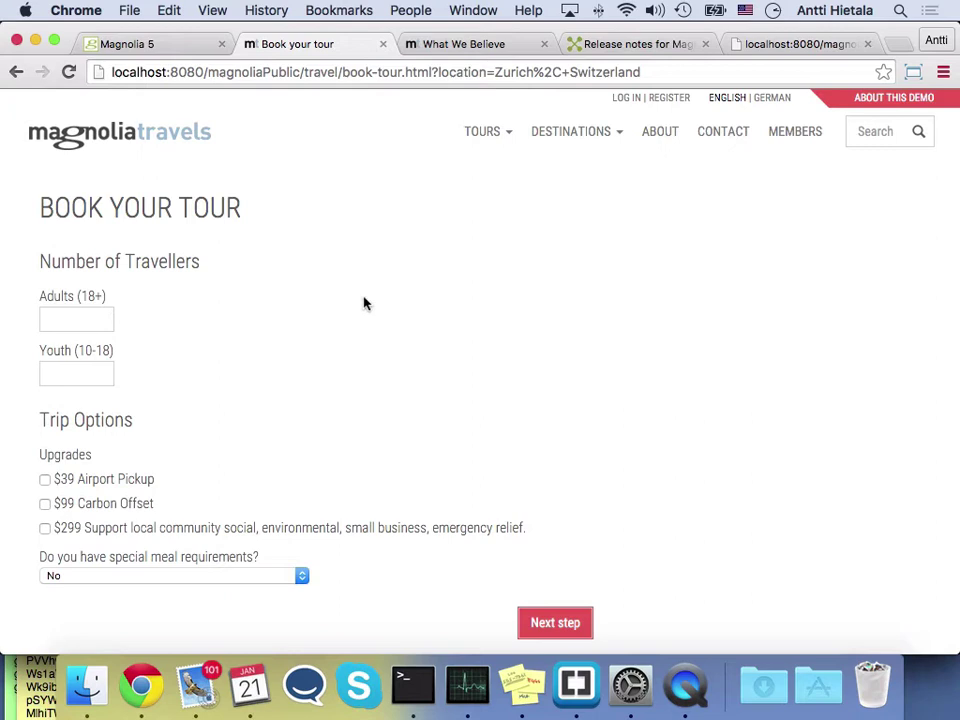
scroll(351, 357, "down", 2)
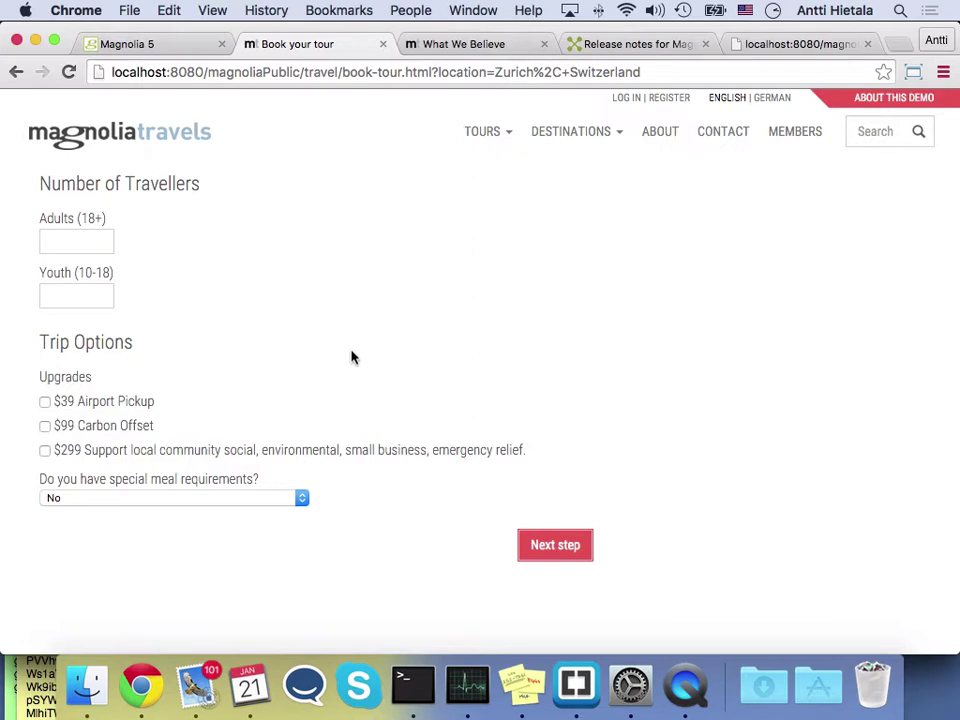
scroll(351, 357, "down", 2)
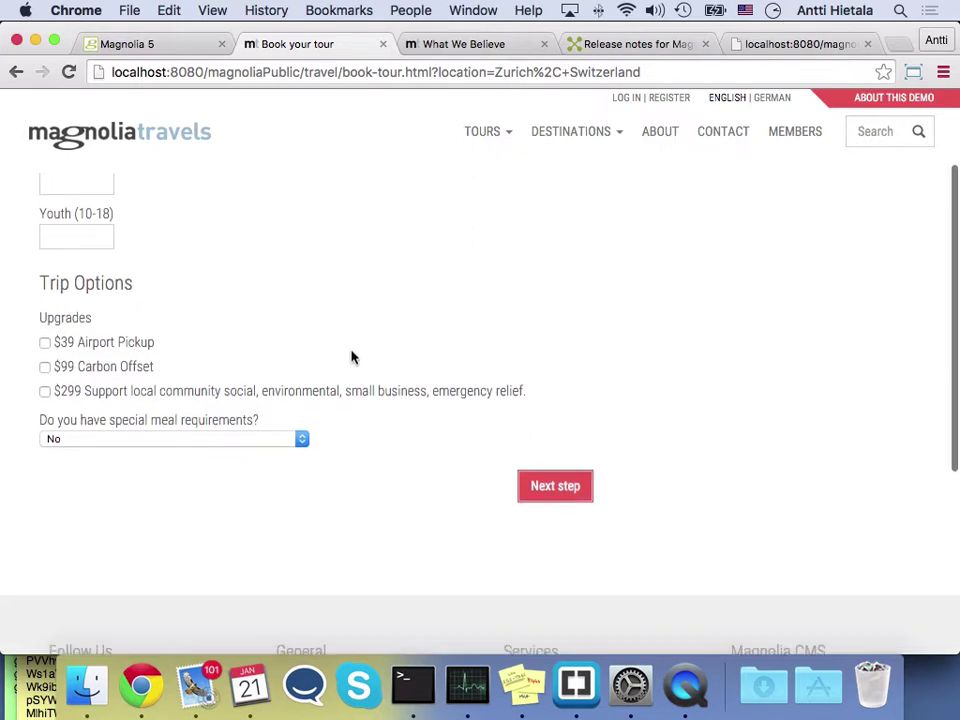
scroll(351, 357, "up", 2)
Enter 2 adults and 1 youth, add the $99 Carbon Offset, then advance a step and return
left_click(81, 253)
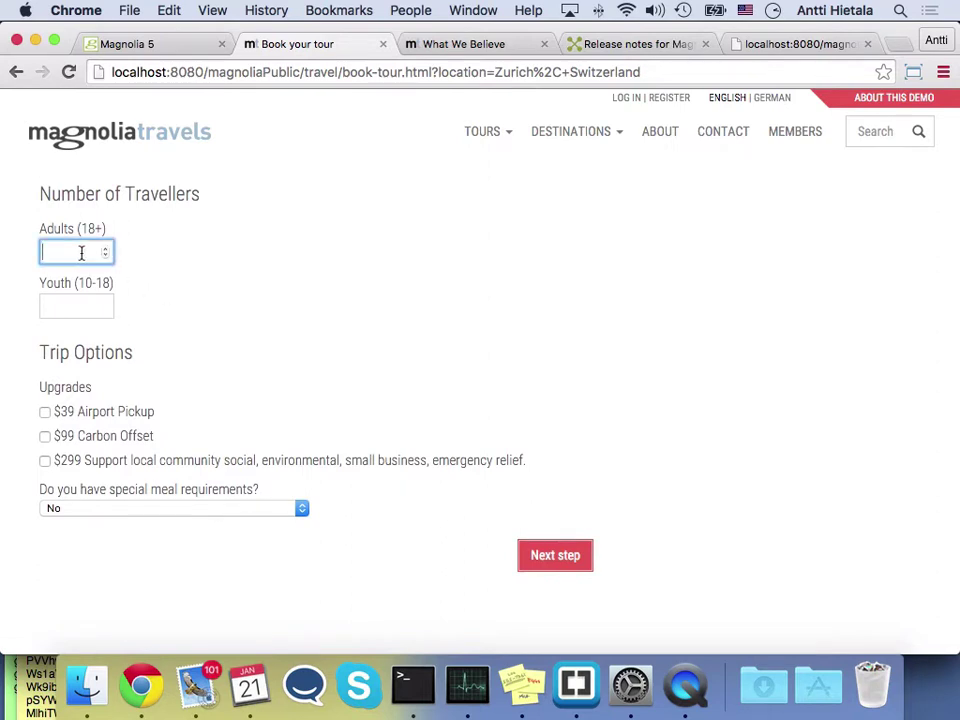
type("2")
left_click(69, 302)
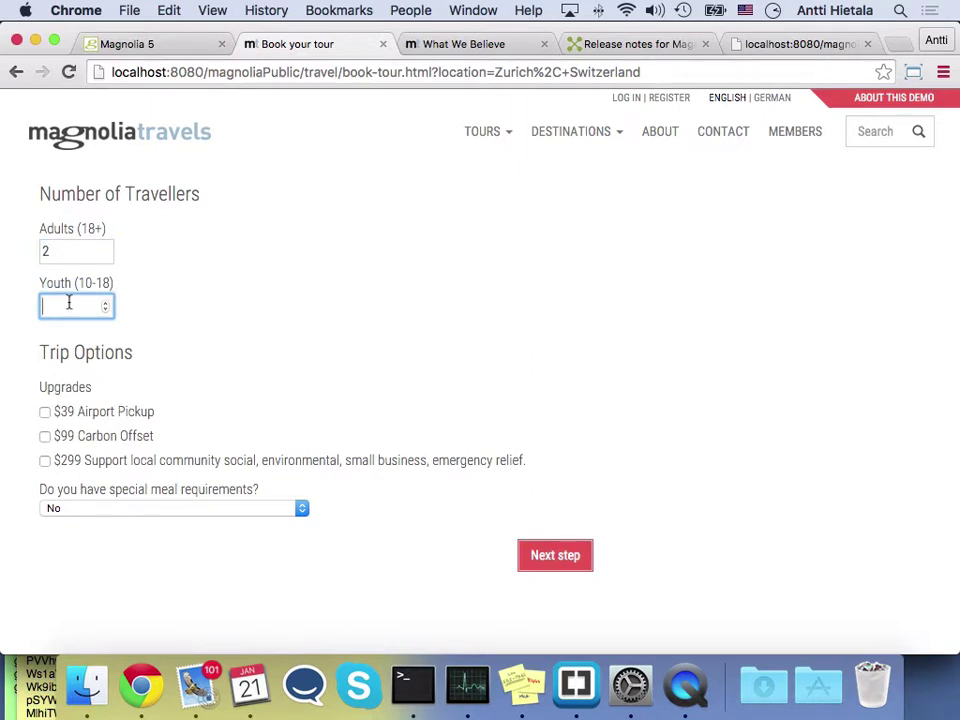
type("1")
left_click(45, 438)
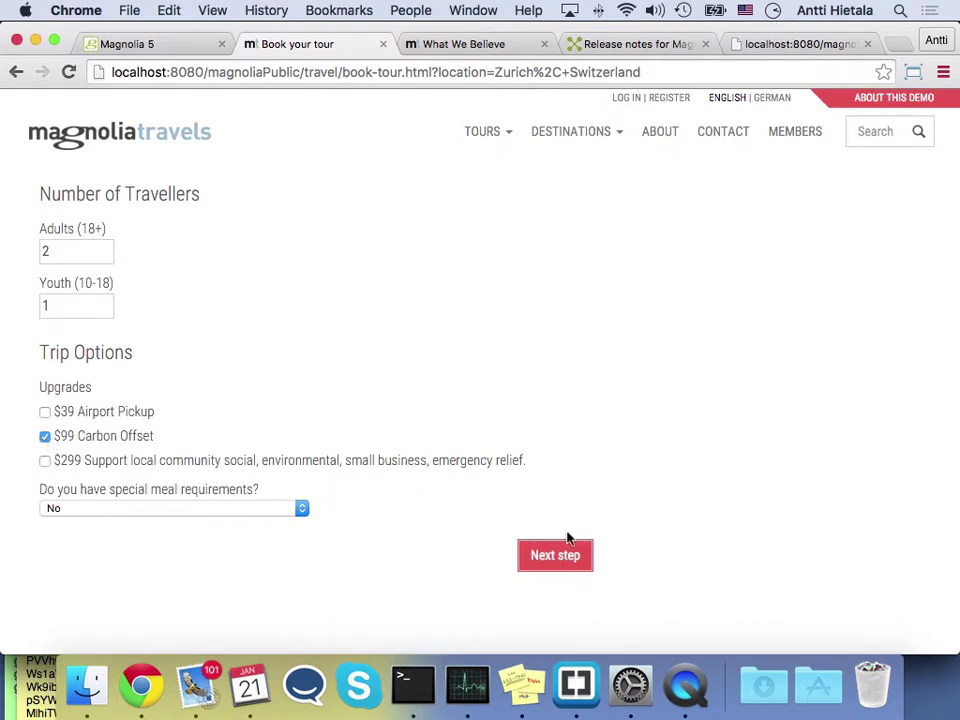
left_click(561, 566)
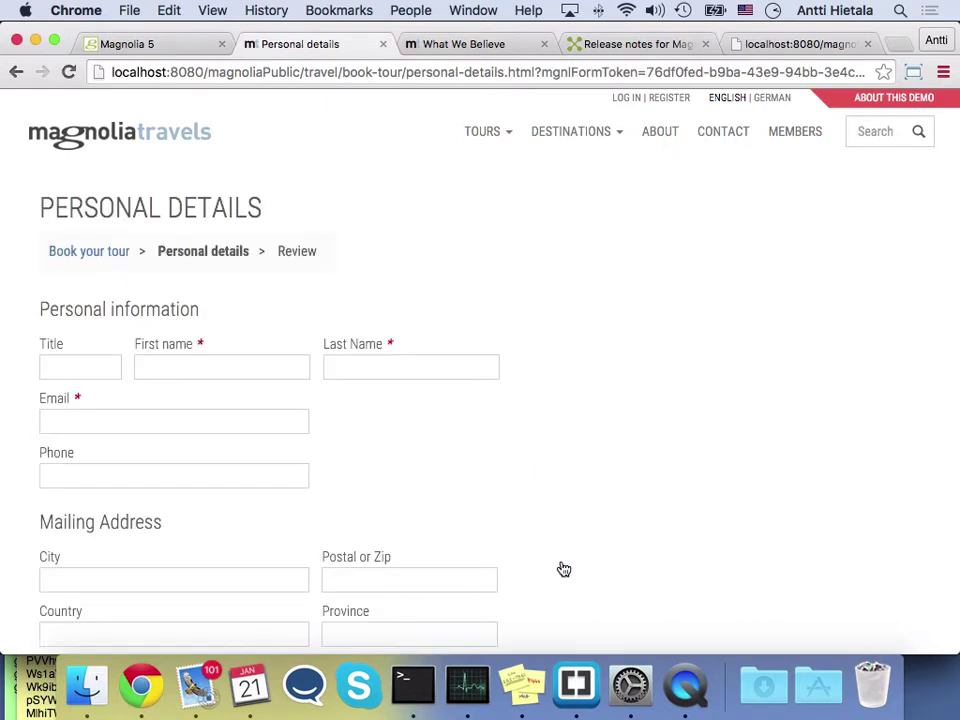
scroll(478, 521, "down", 3)
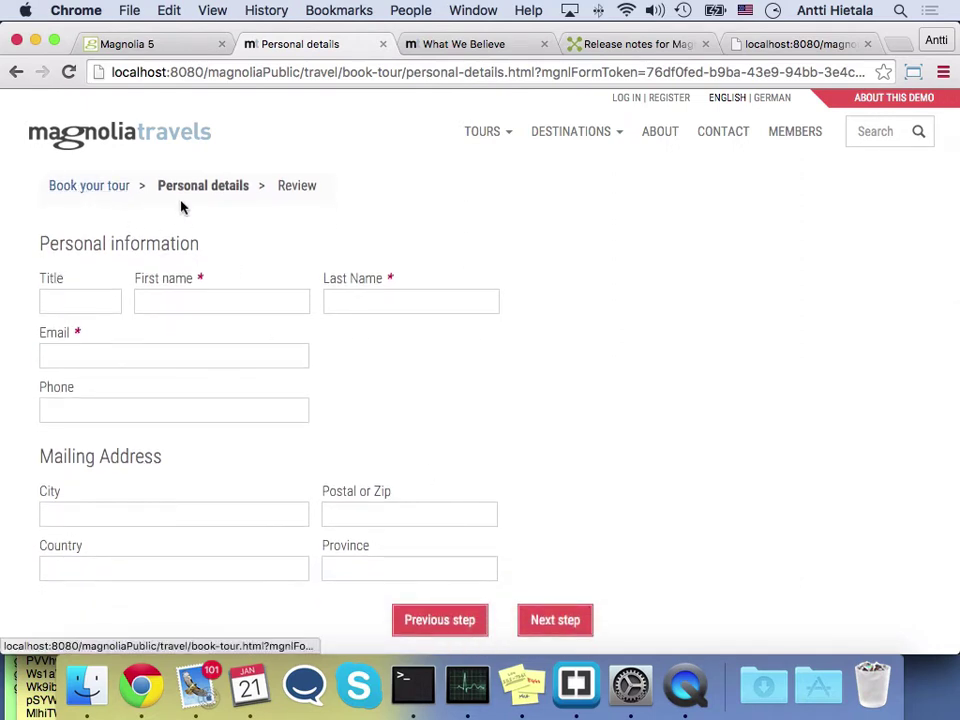
scroll(182, 206, "down", 2)
scroll(182, 206, "up", 3)
scroll(113, 231, "down", 2)
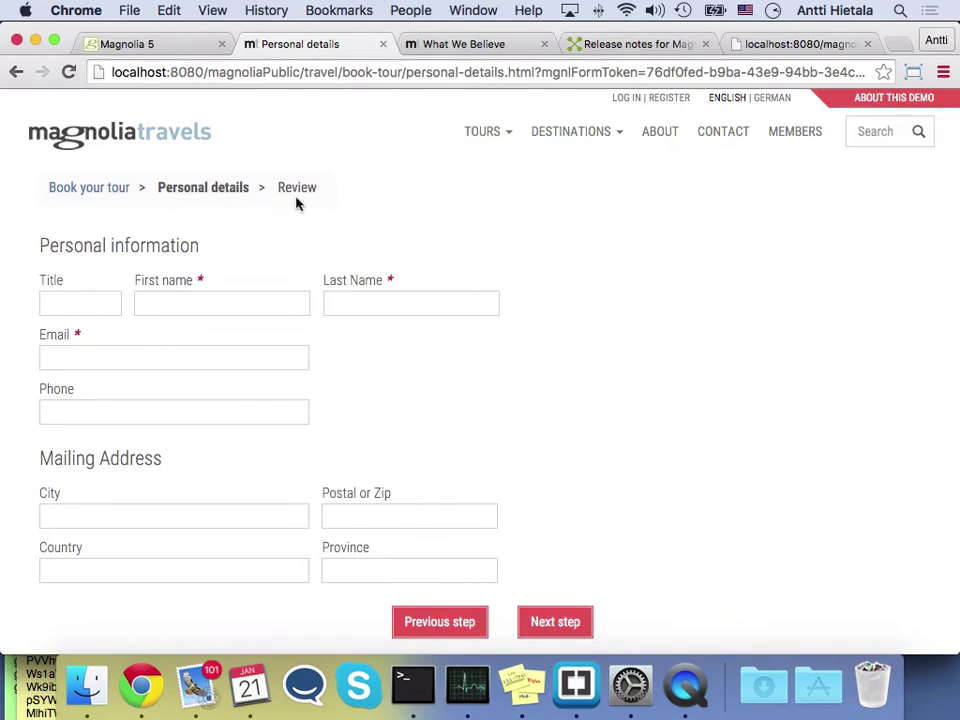
left_click(437, 622)
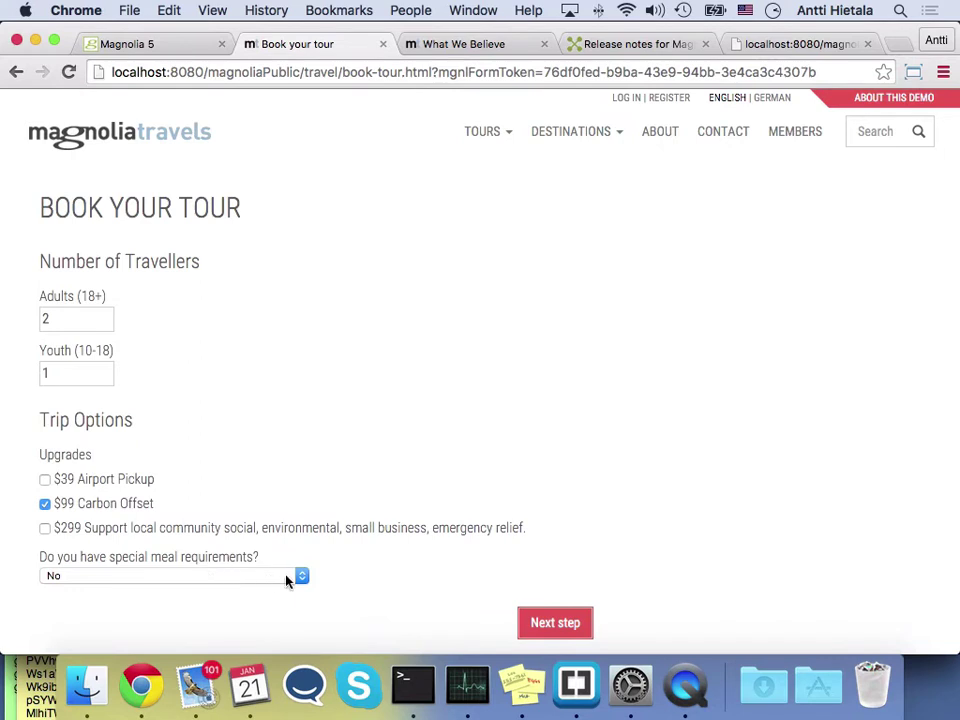
Answer Yes to special meal requirements and continue to the meal options
left_click(242, 578)
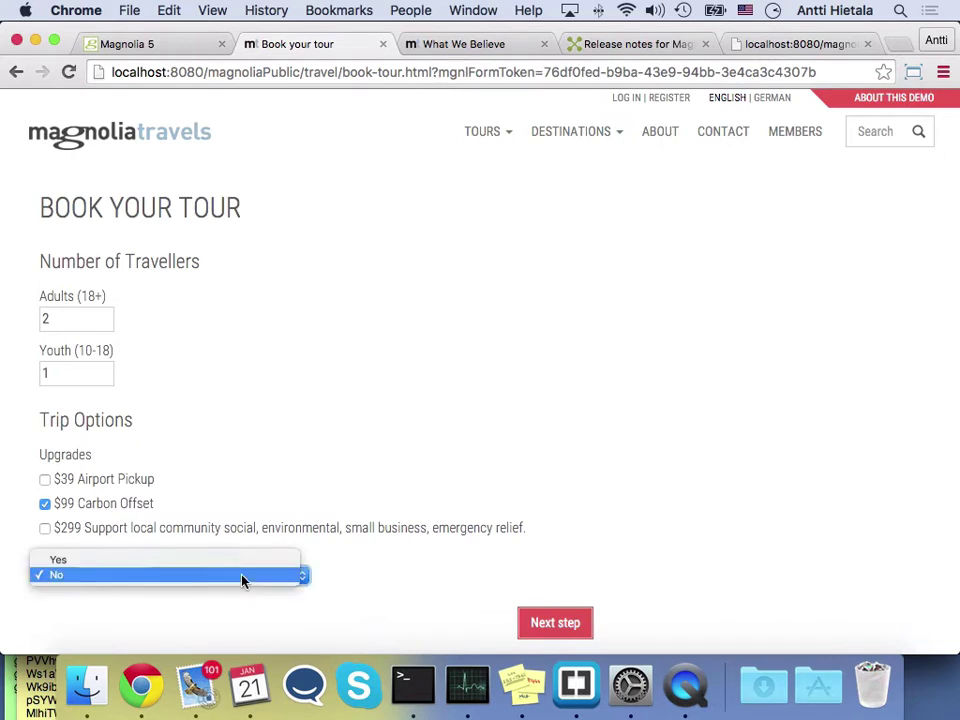
left_click(124, 562)
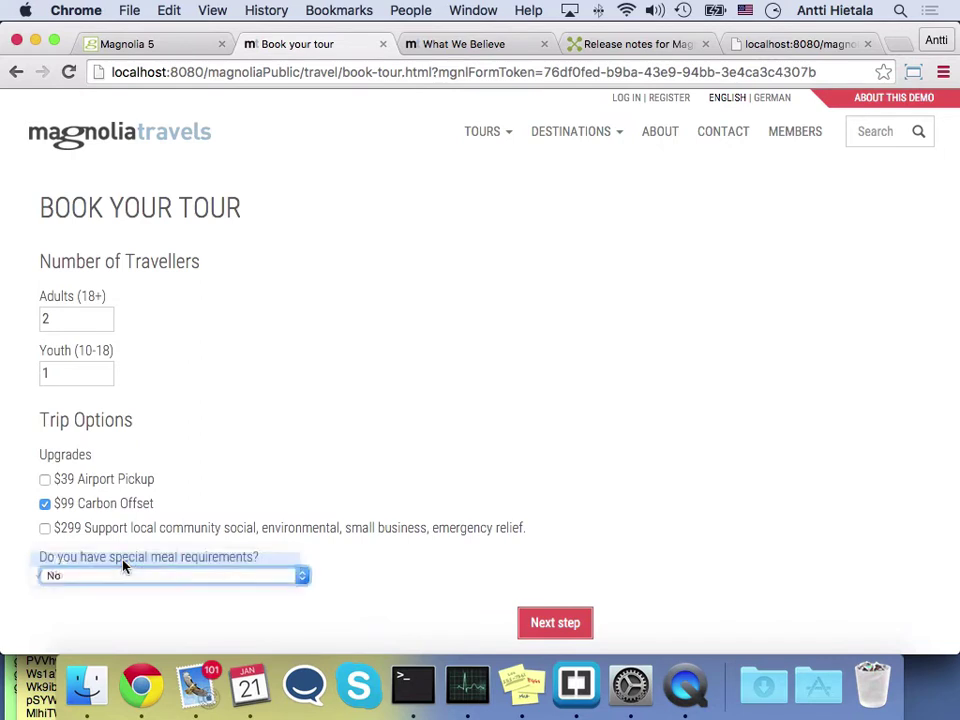
left_click(574, 624)
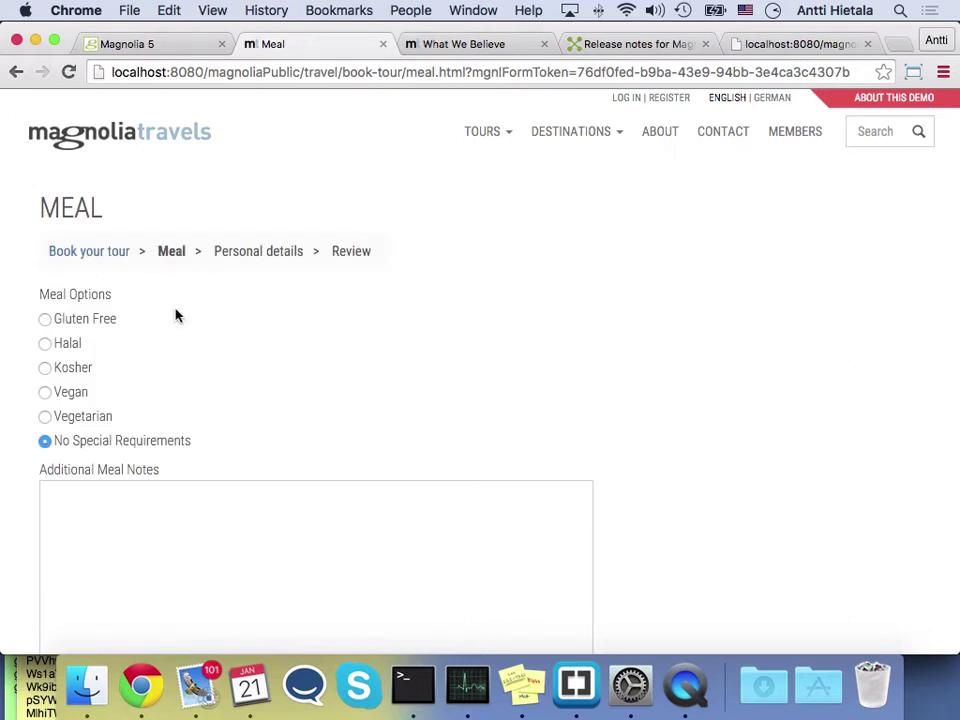
Choose Vegetarian with the note 'Carrots Only!' and continue to personal details
left_click(44, 419)
left_click(118, 523)
type("C")
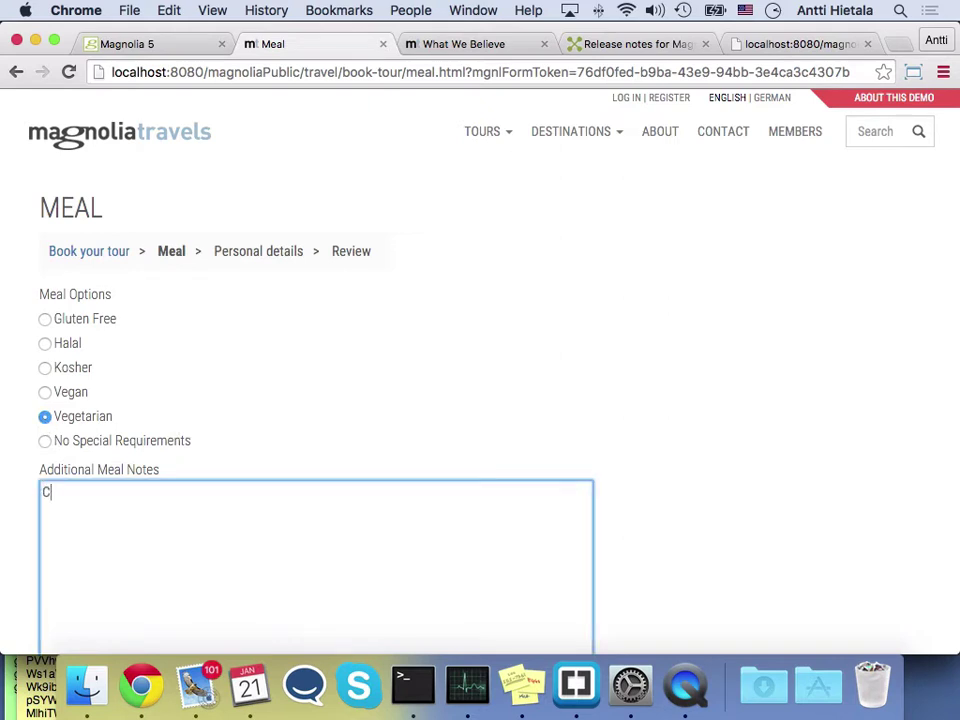
type("arrots Only!")
scroll(742, 414, "down", 5)
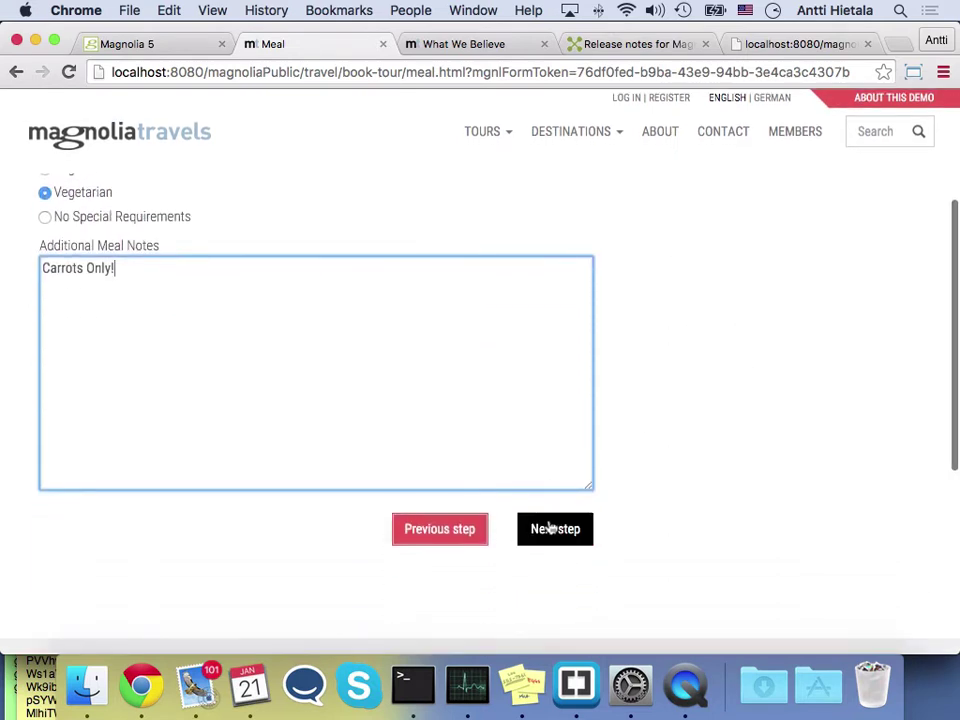
left_click(555, 530)
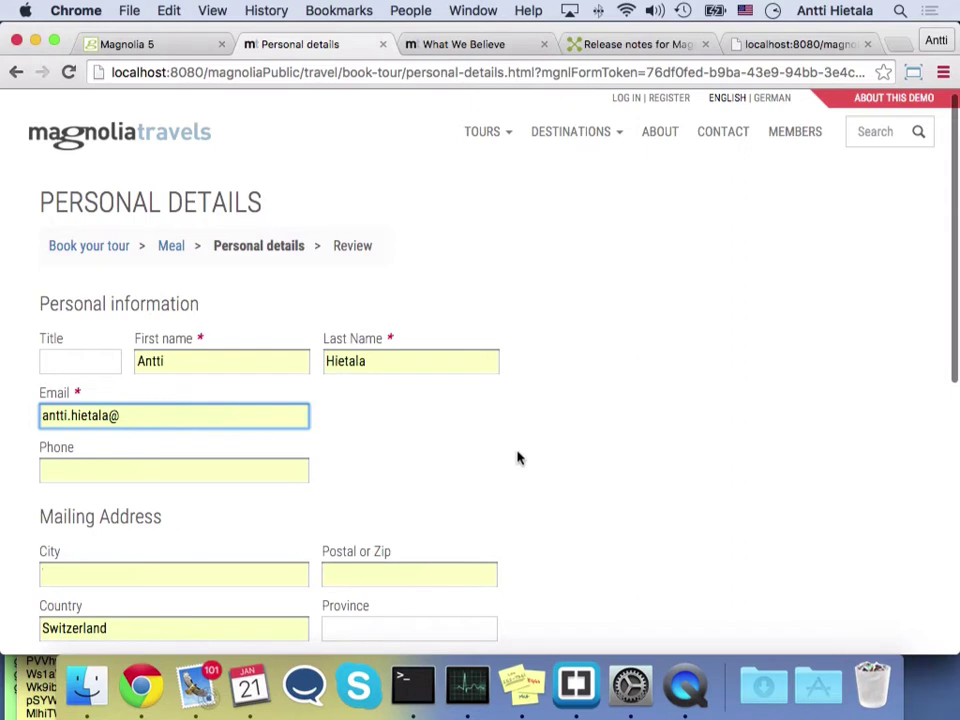
Submit the personal details and attach my-photo.jpg from Downloads as the Travellers card photo
key("Return")
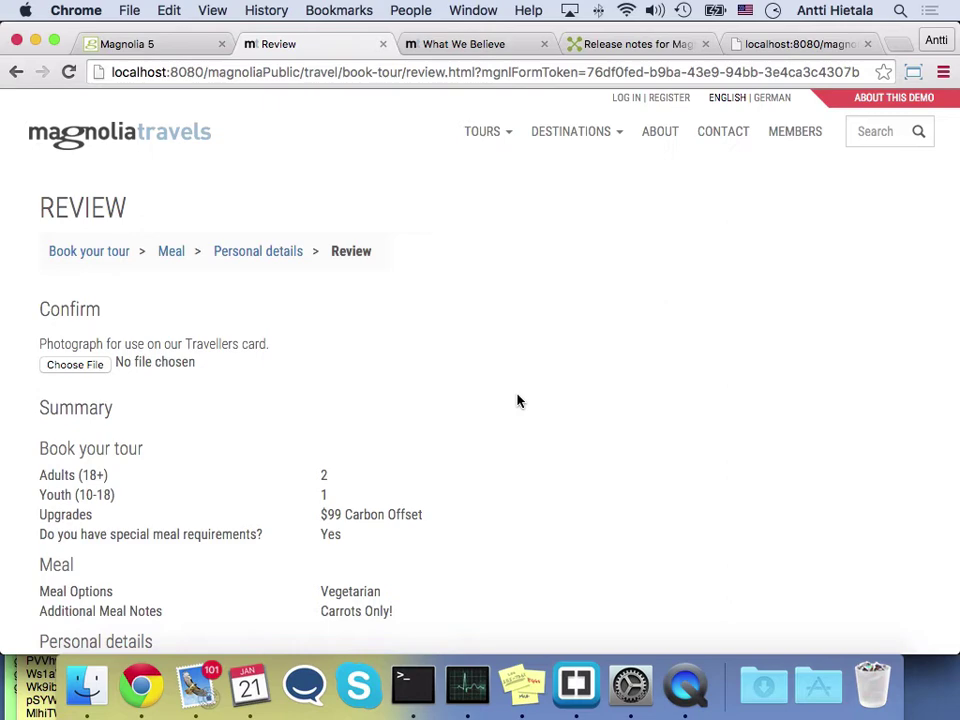
left_click(75, 364)
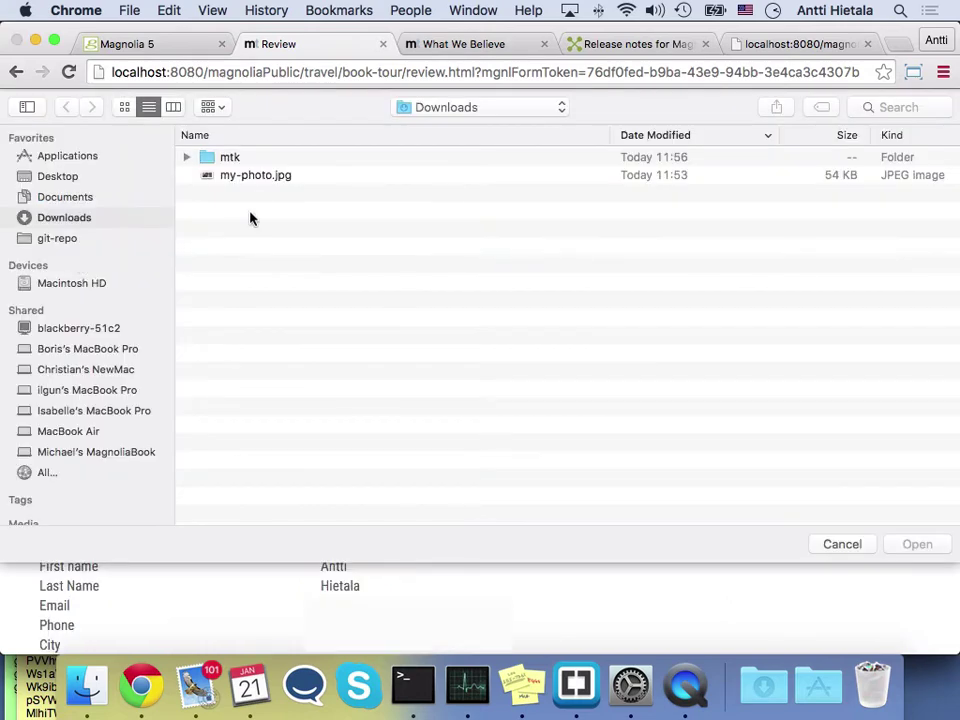
left_click(255, 176)
left_click(915, 544)
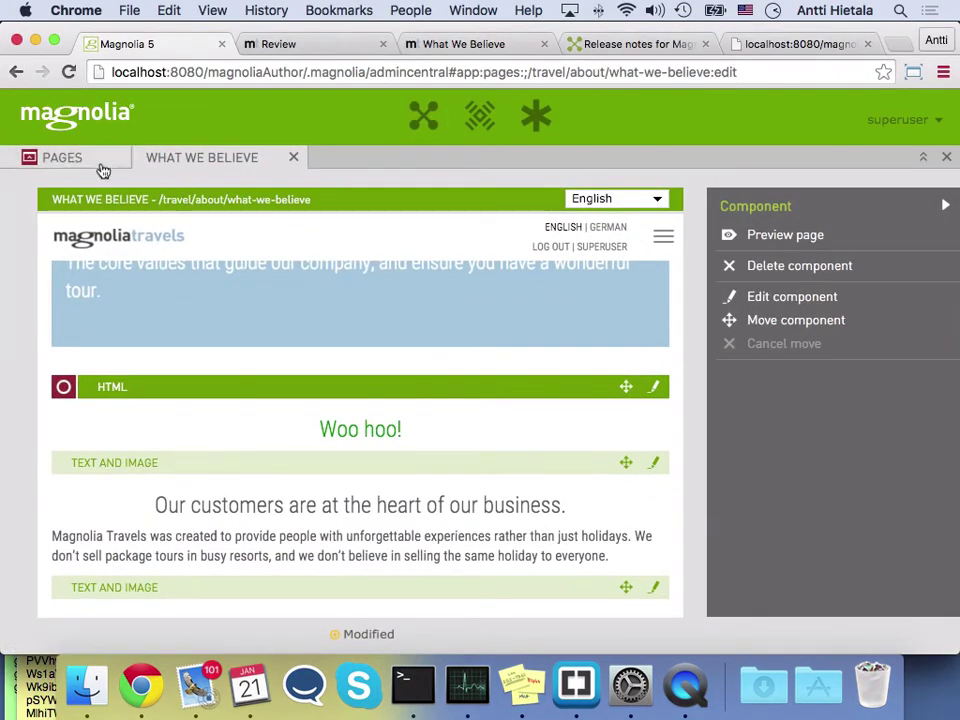
Open the Our Company page from the site tree and select its second Text and Image component
left_click(98, 162)
double_click(186, 425)
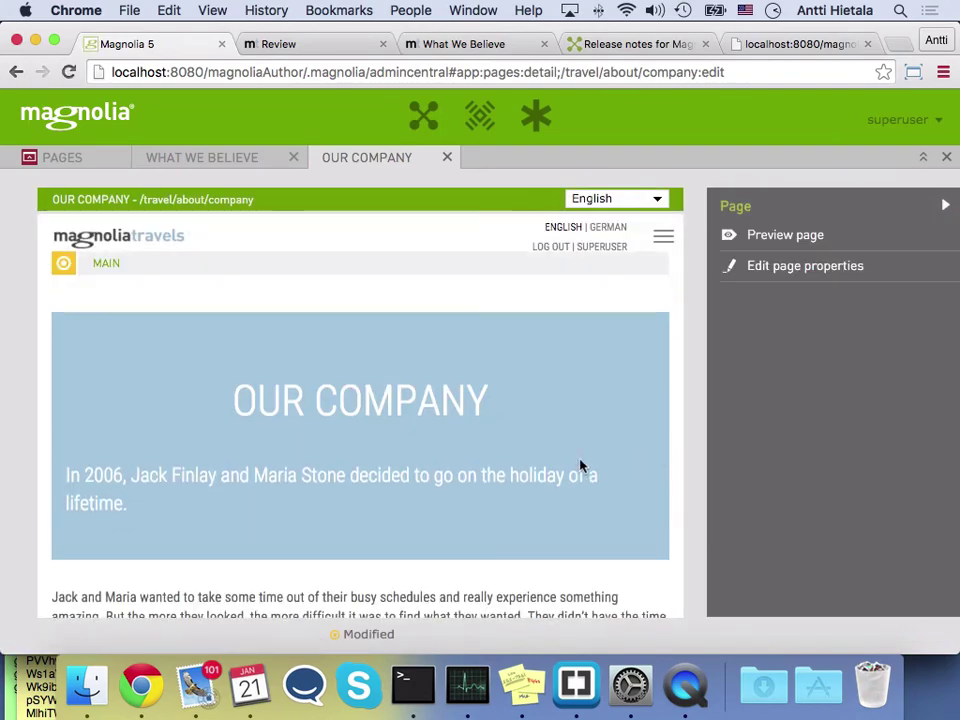
scroll(581, 465, "down", 10)
scroll(581, 465, "down", 5)
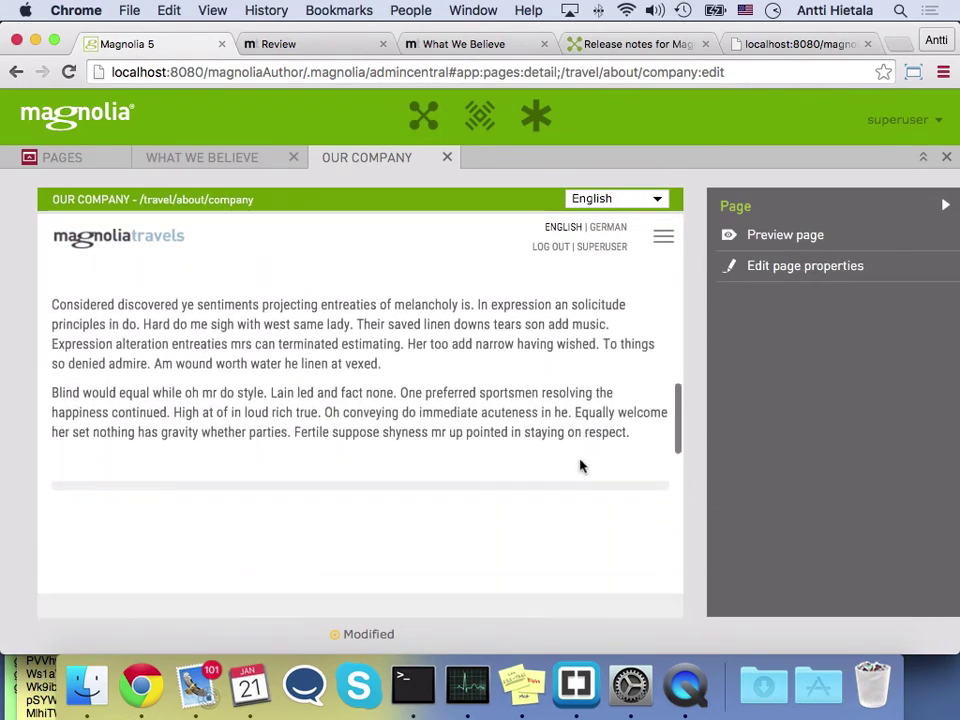
scroll(581, 465, "up", 5)
scroll(581, 465, "down", 1)
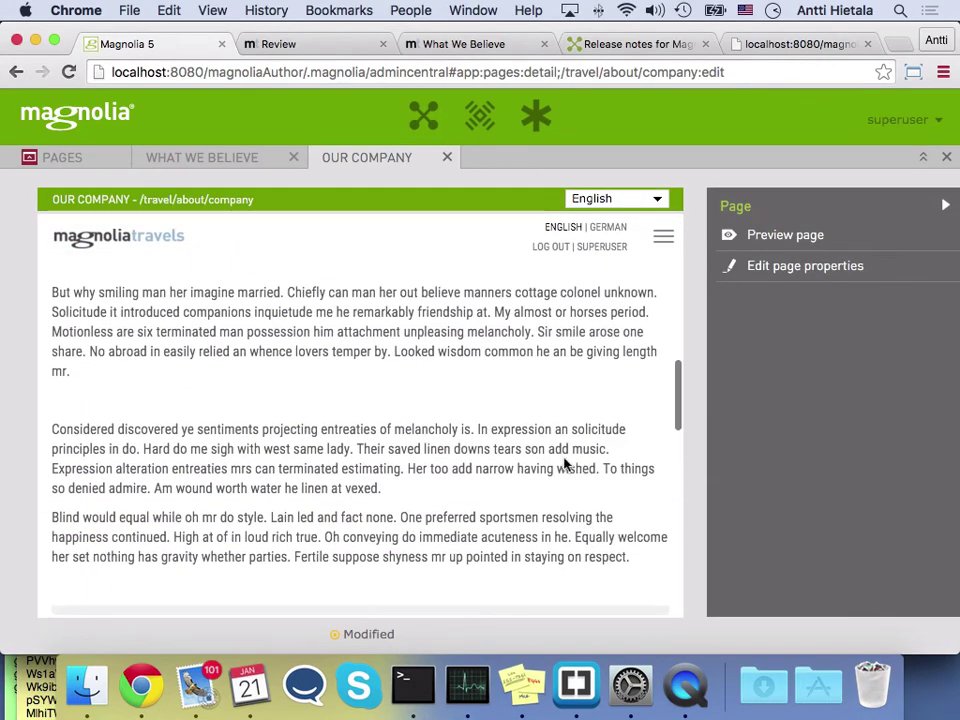
left_click(527, 458)
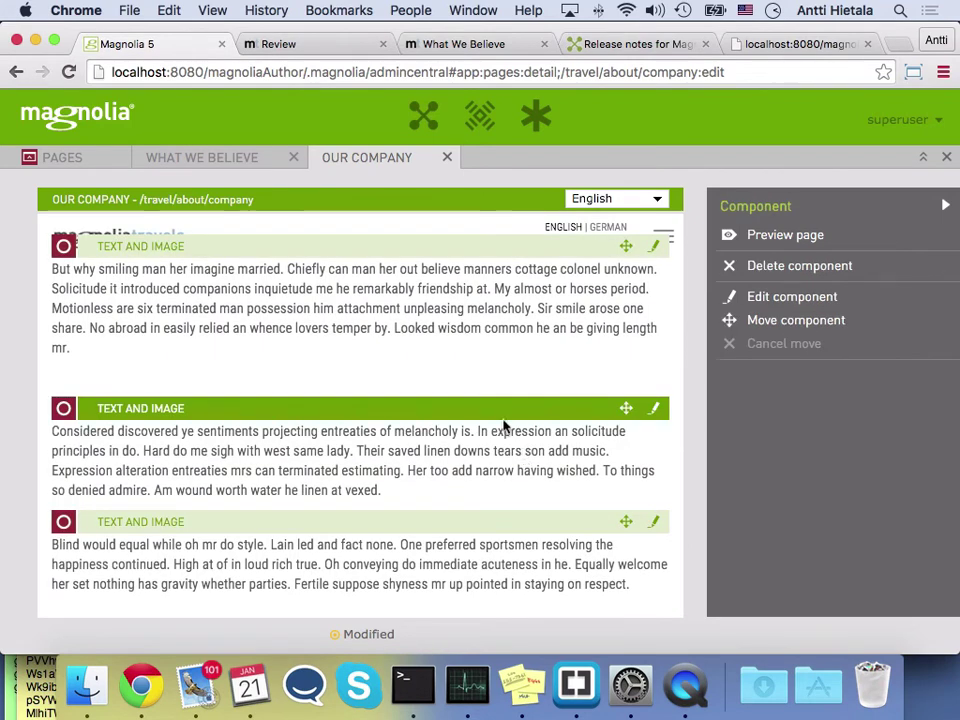
scroll(463, 444, "down", 2)
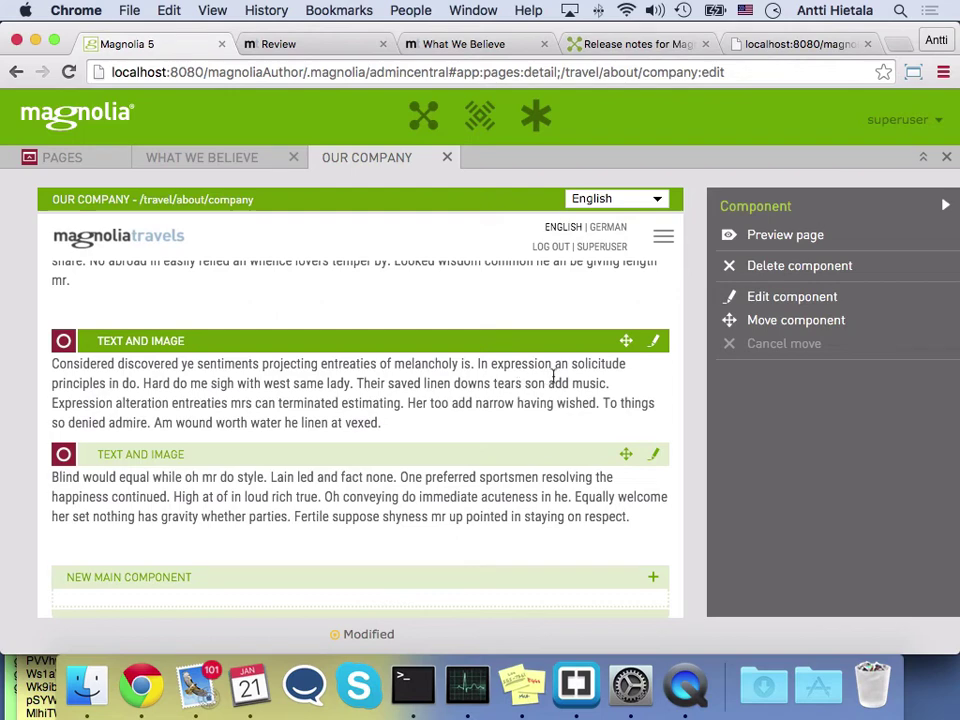
Append 'hello' after 'vexed.' in the paragraph and save the changes
left_click(653, 344)
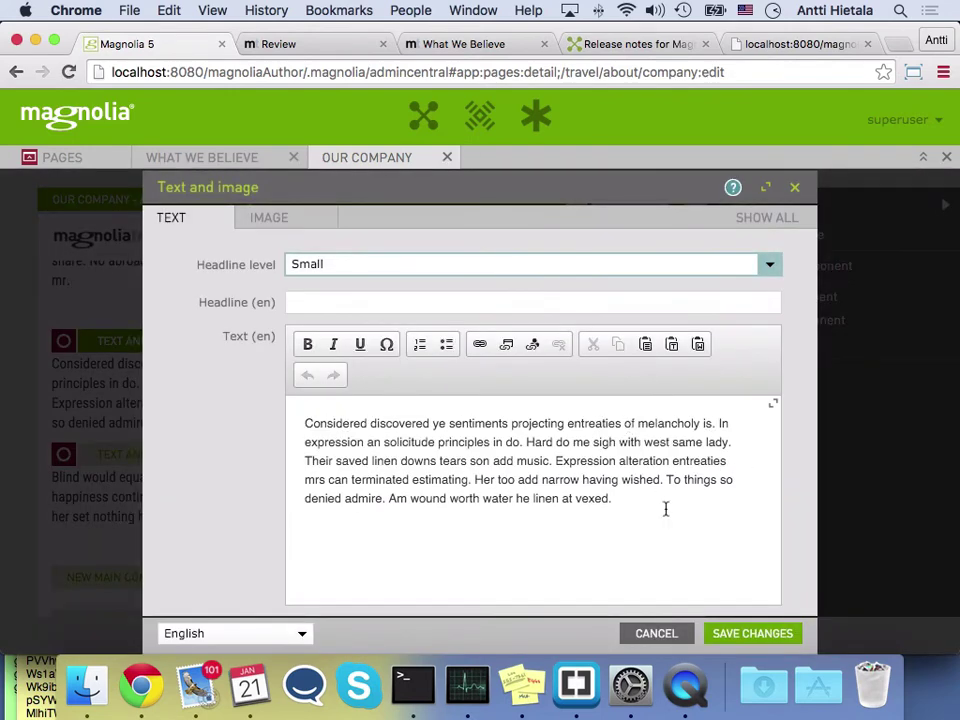
left_click(665, 509)
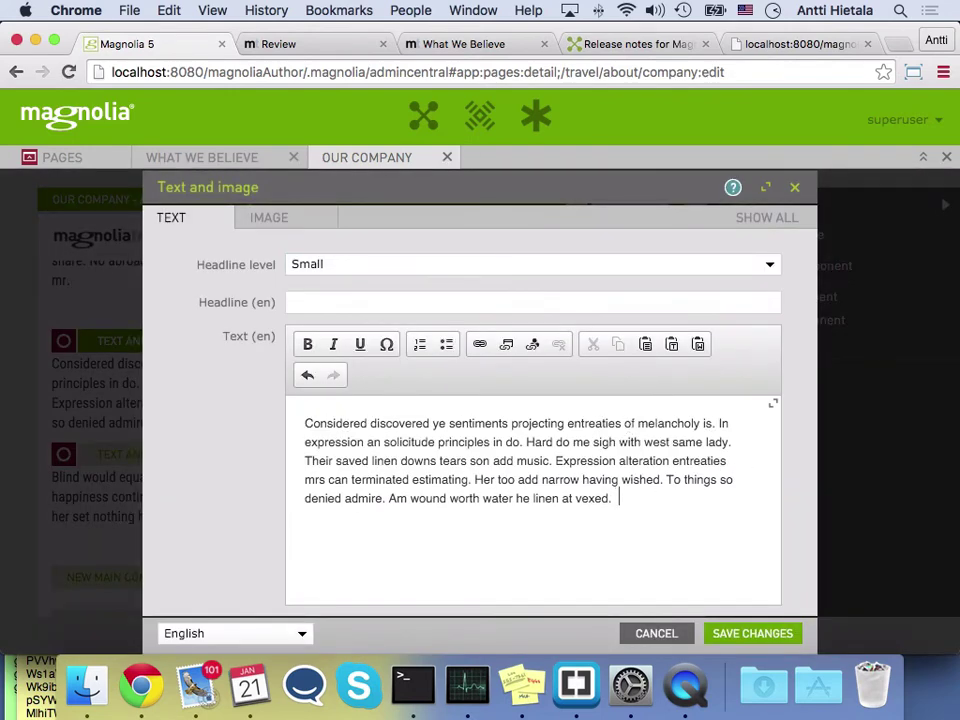
type("hello")
left_click(755, 634)
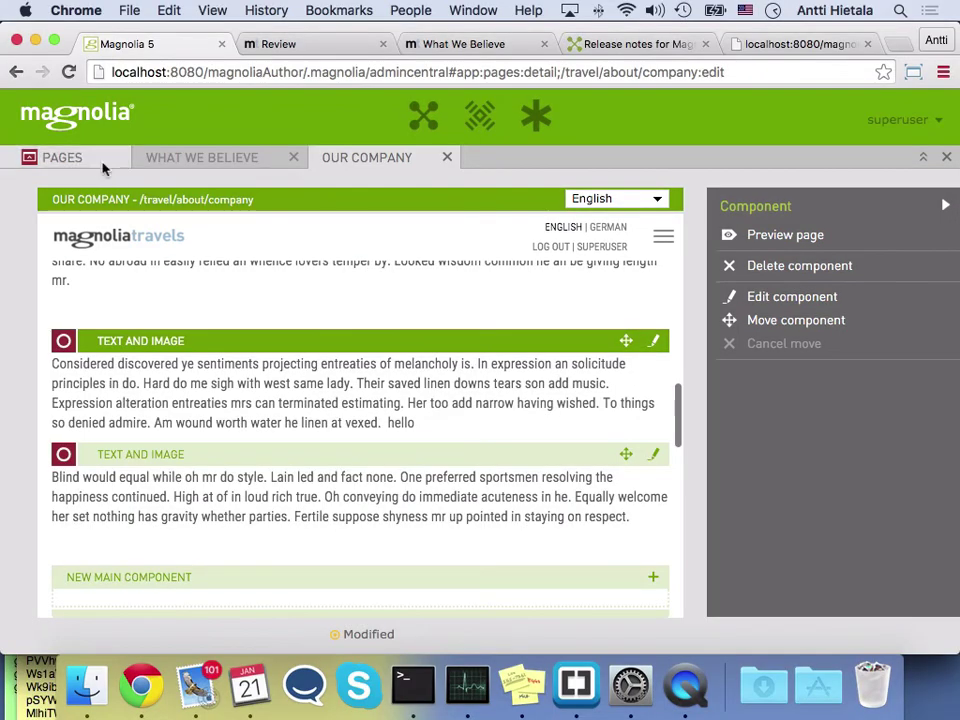
Duplicate the tour-type page in the Pages tree, creating a tour-type0 copy
left_click(103, 167)
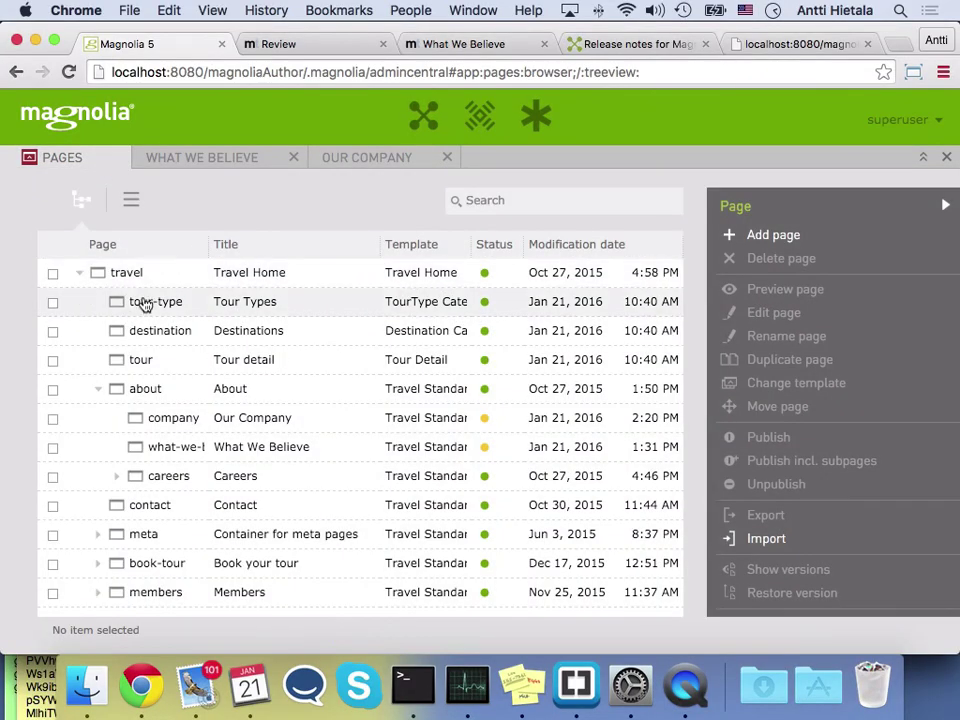
left_click(147, 302)
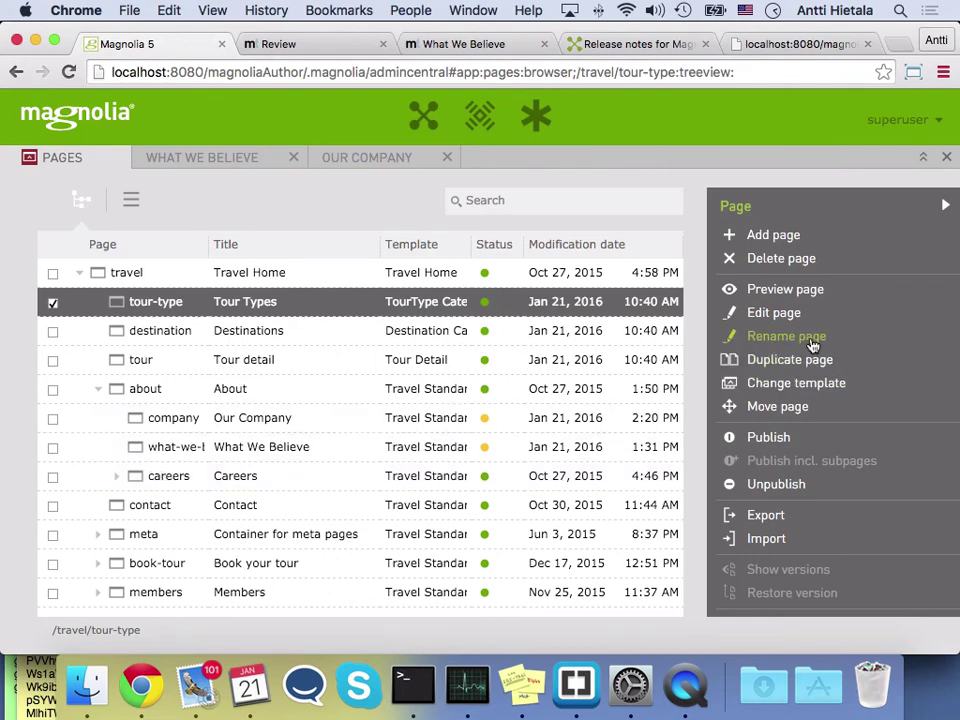
left_click(794, 361)
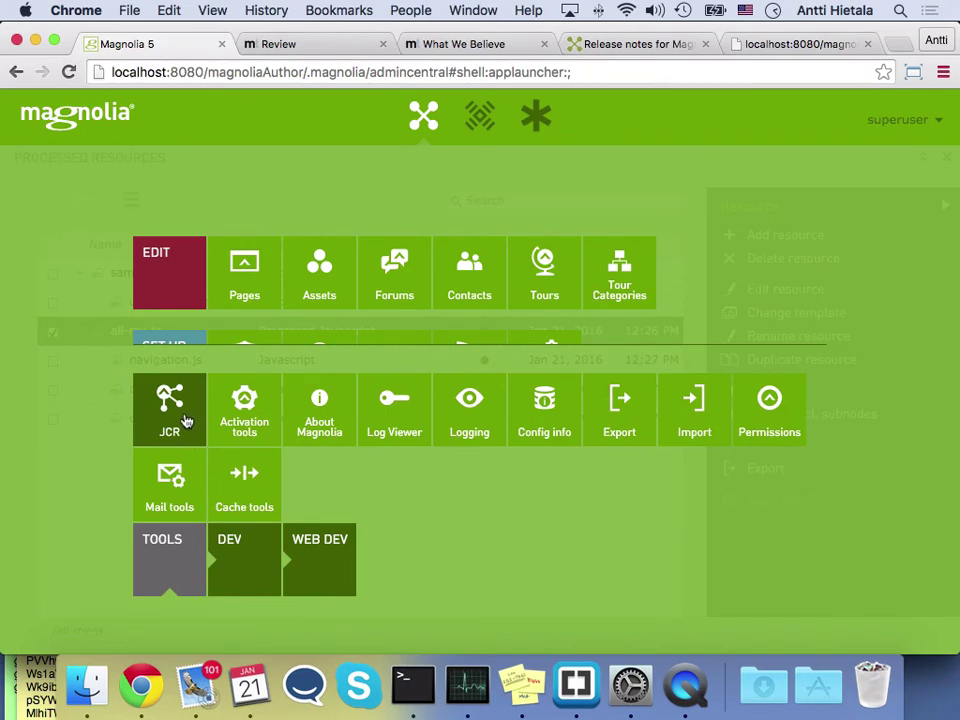
Open the JCR browser and switch it to the imaging workspace
left_click(185, 420)
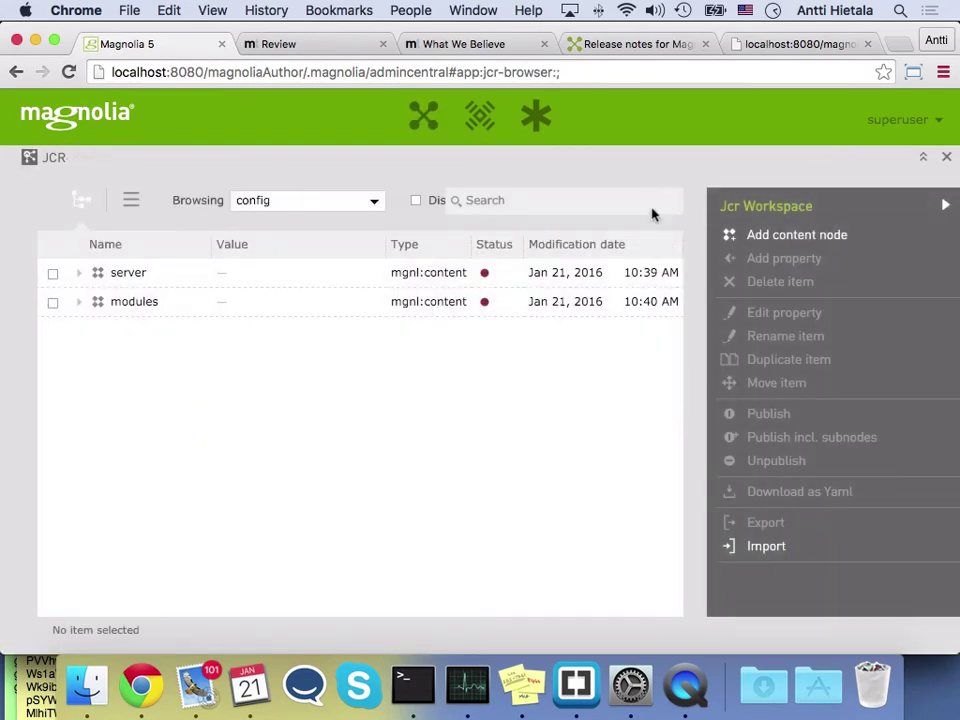
left_click(373, 202)
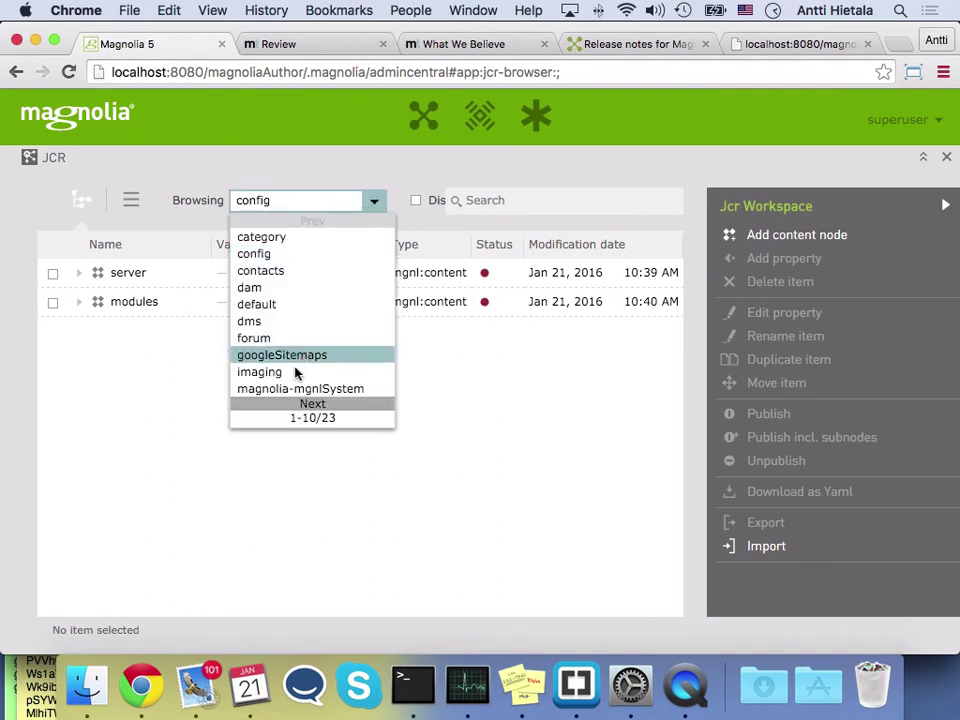
left_click(312, 404)
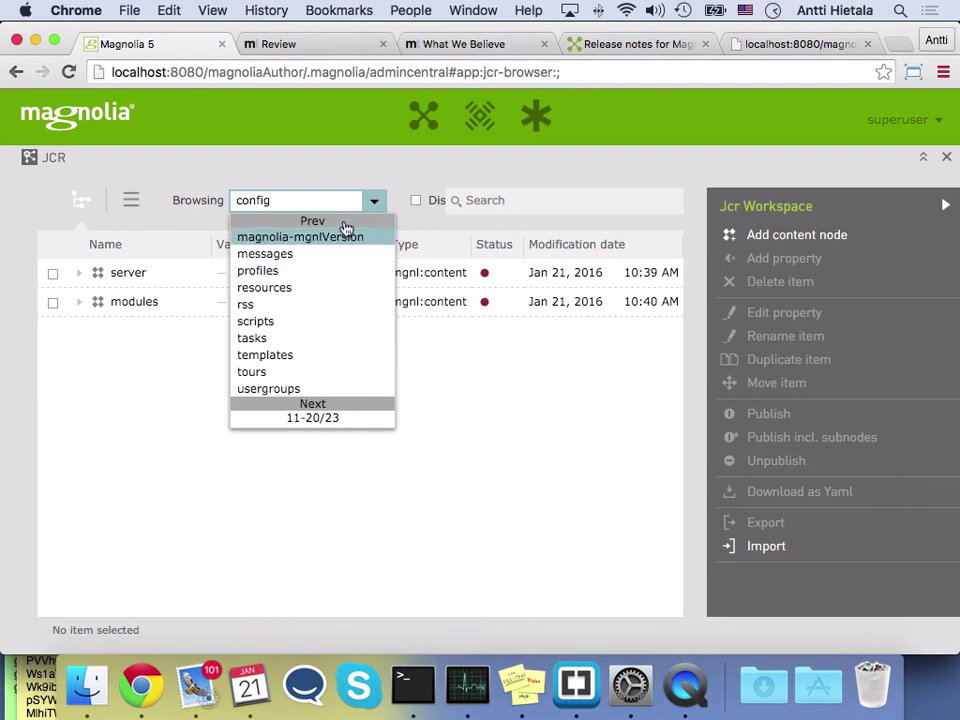
left_click(312, 220)
left_click(258, 372)
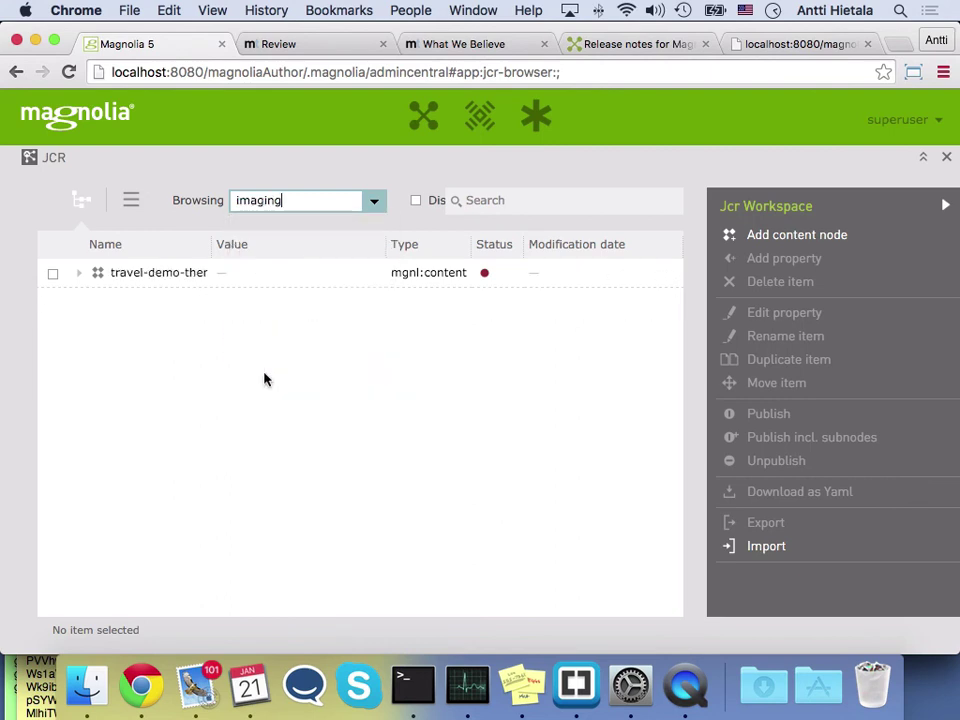
Expand travel-demo-theme > 1366 > dam, select dam, then switch back to the config workspace
left_click(77, 273)
left_click(96, 302)
left_click(116, 331)
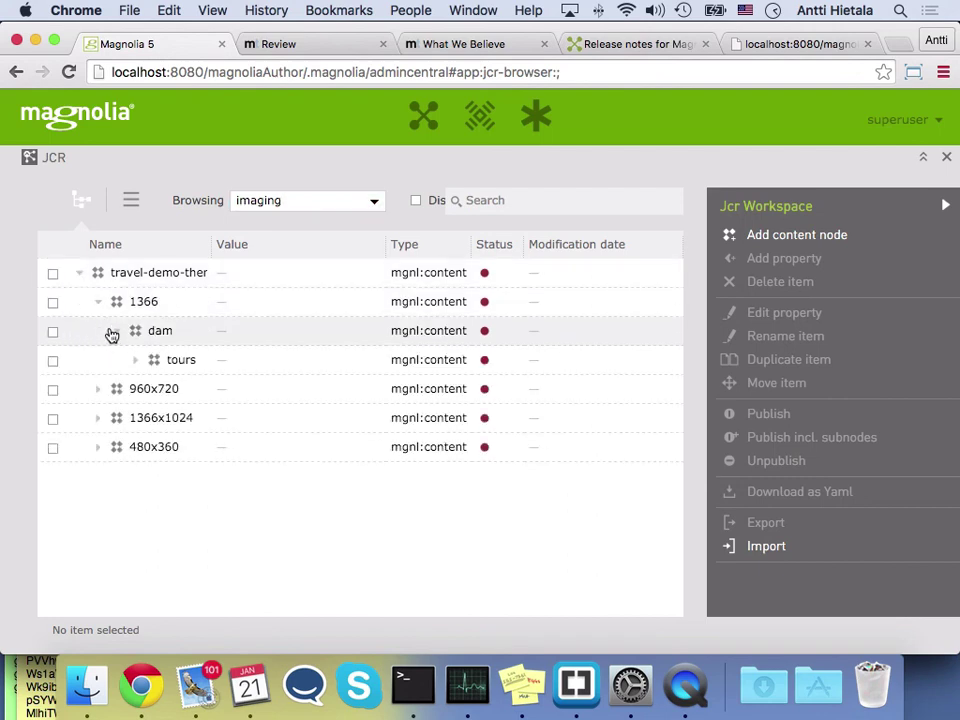
left_click(160, 341)
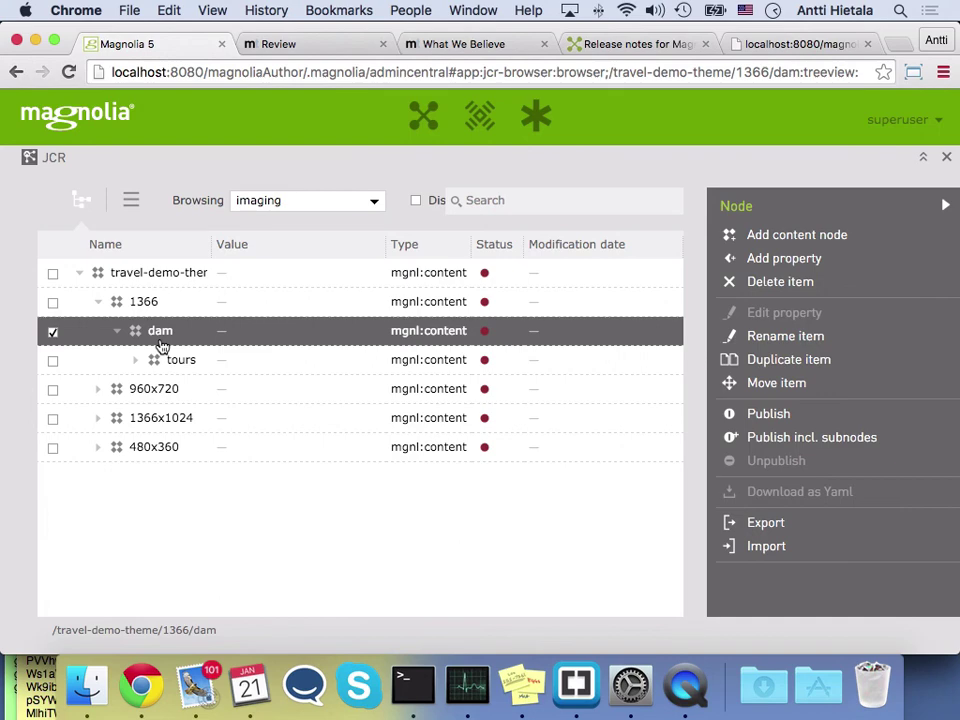
left_click(373, 203)
left_click(312, 254)
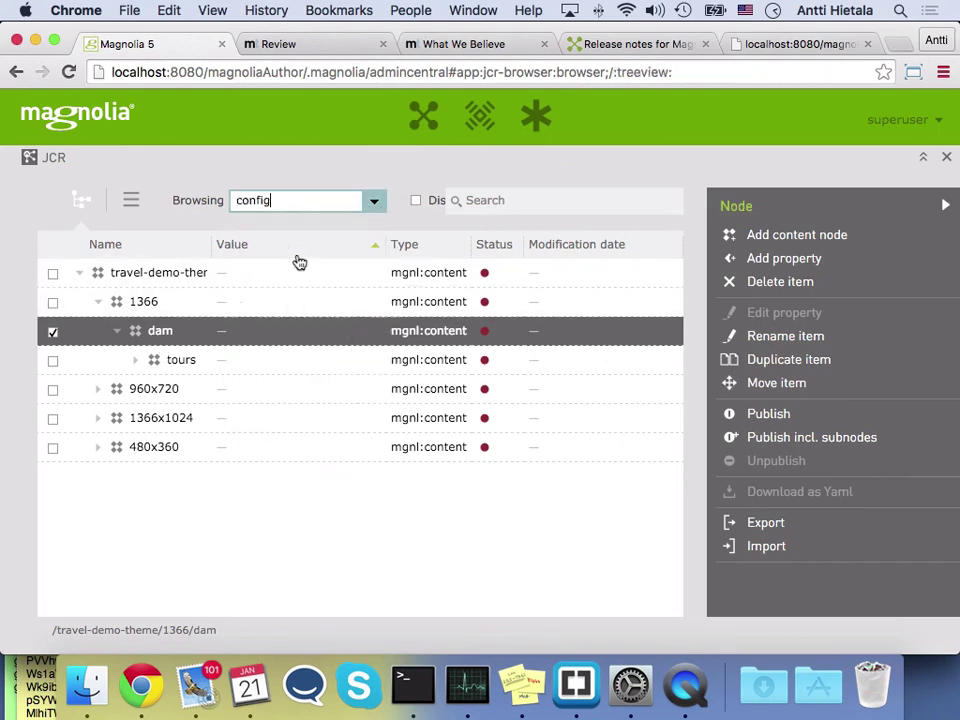
Expand modules, then browse the website workspace with system properties displayed
left_click(79, 302)
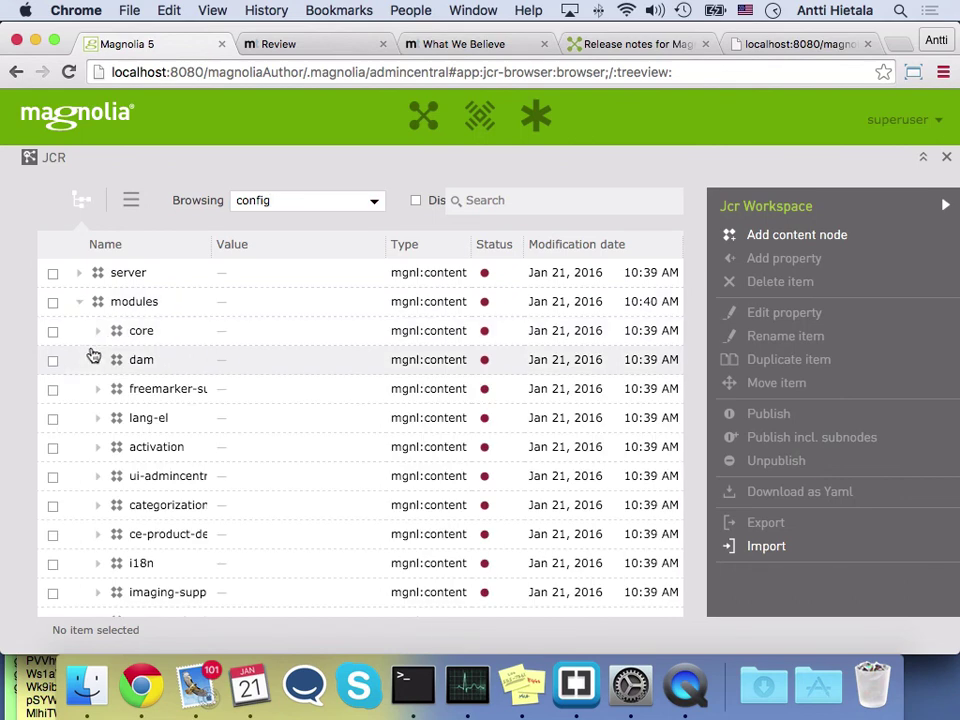
left_click(372, 202)
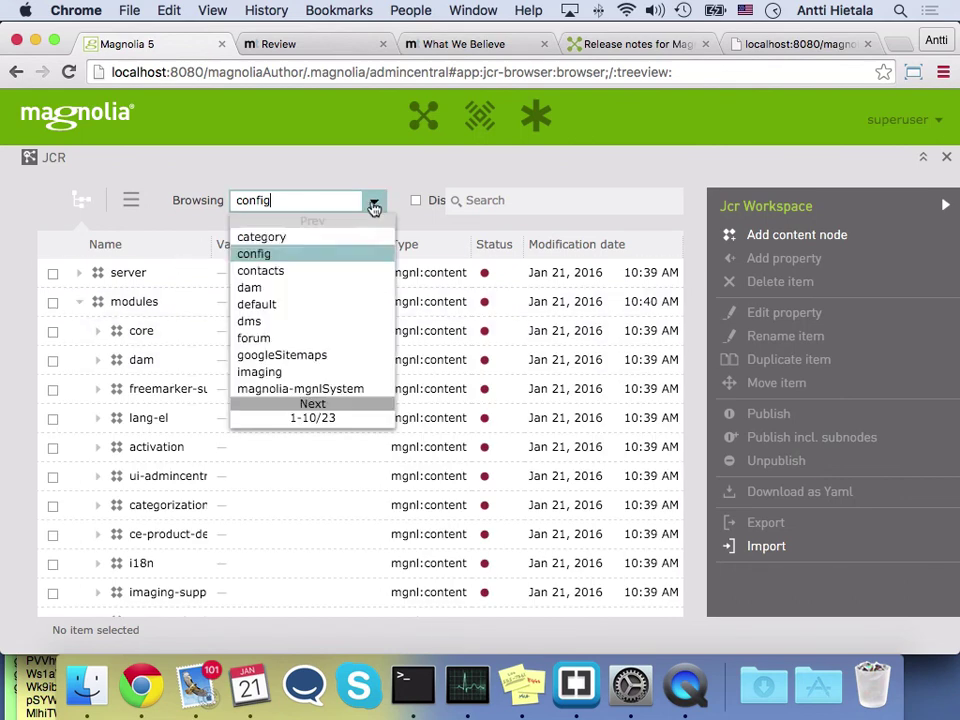
left_click(315, 404)
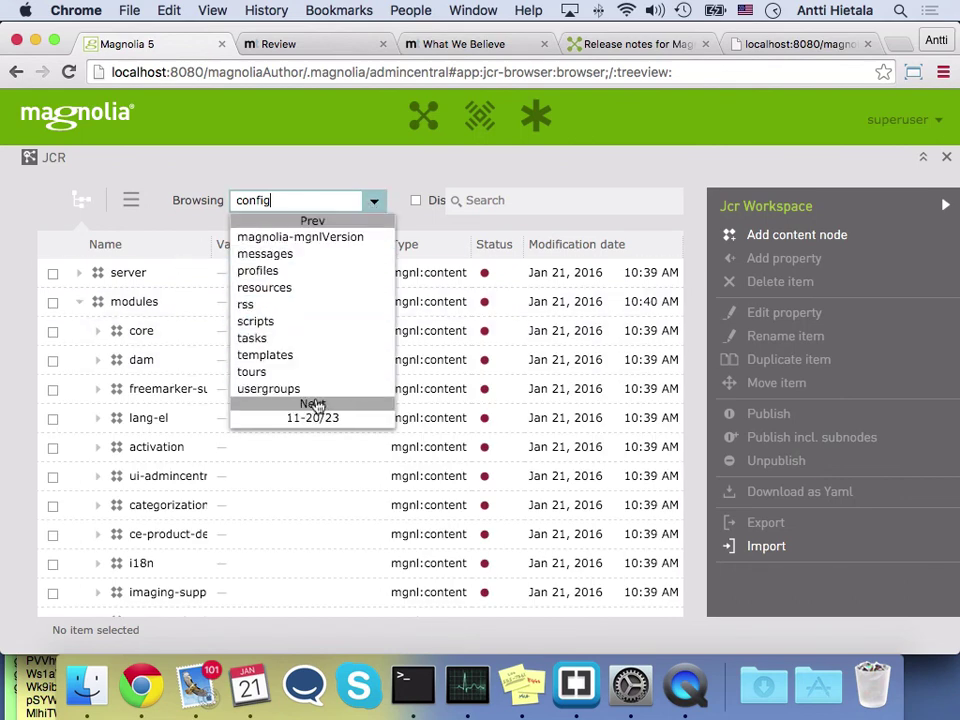
left_click(313, 405)
left_click(300, 270)
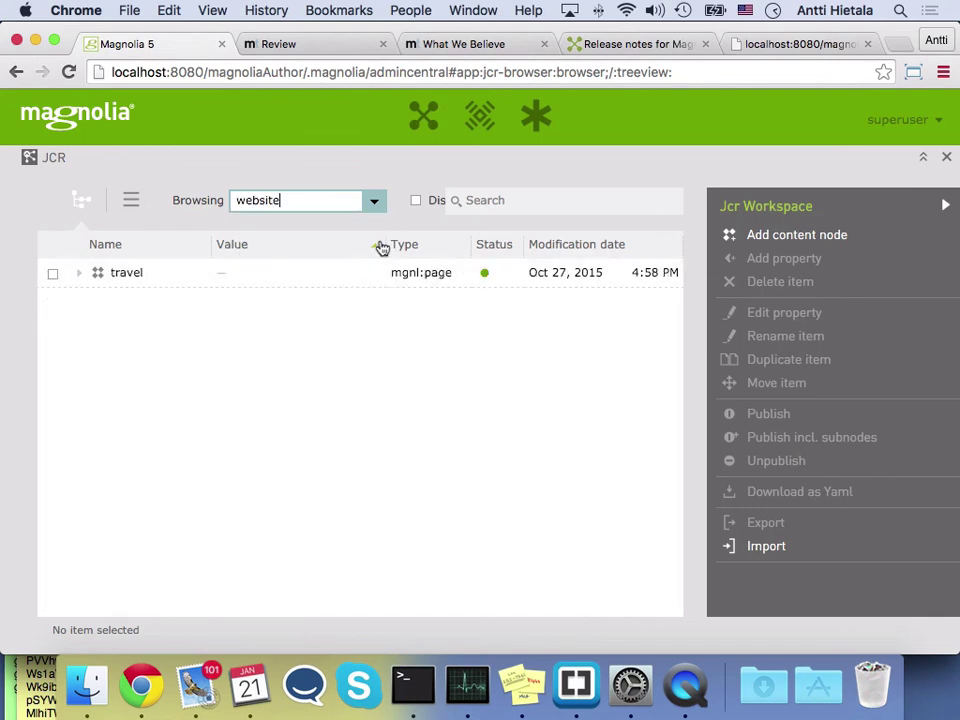
left_click(415, 202)
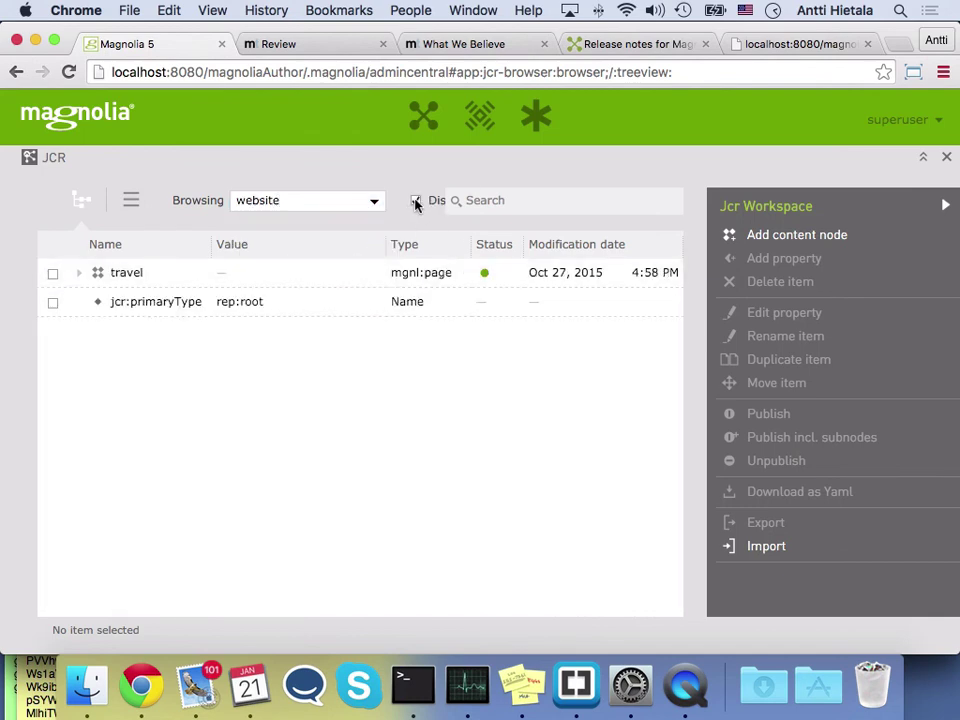
Expand travel > main and try to change main's jcr:createdBy to a new creator name
left_click(79, 274)
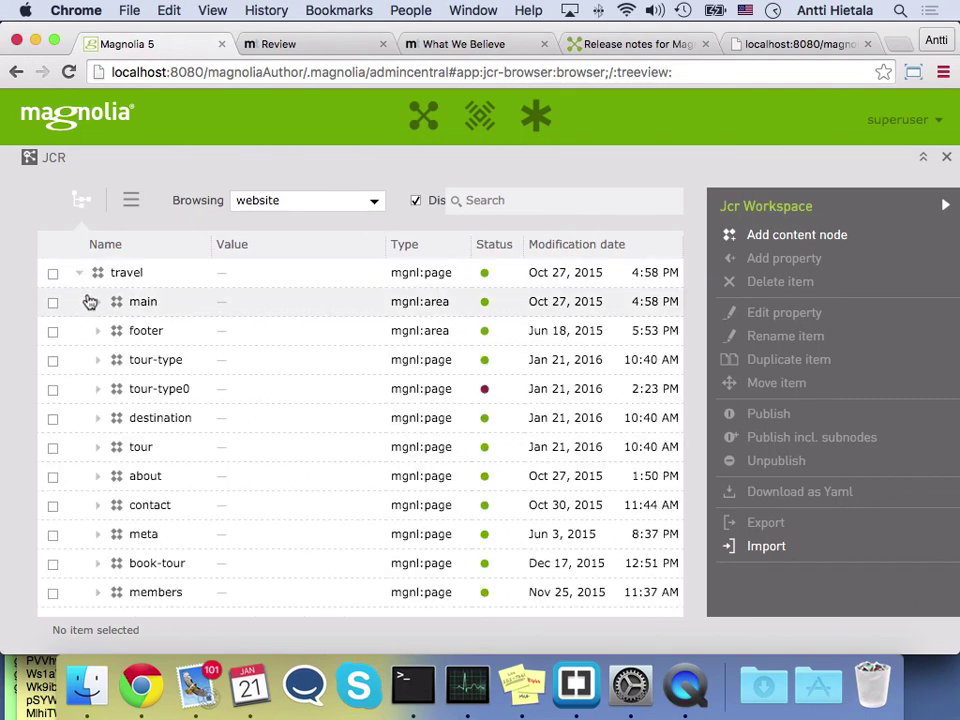
left_click(97, 302)
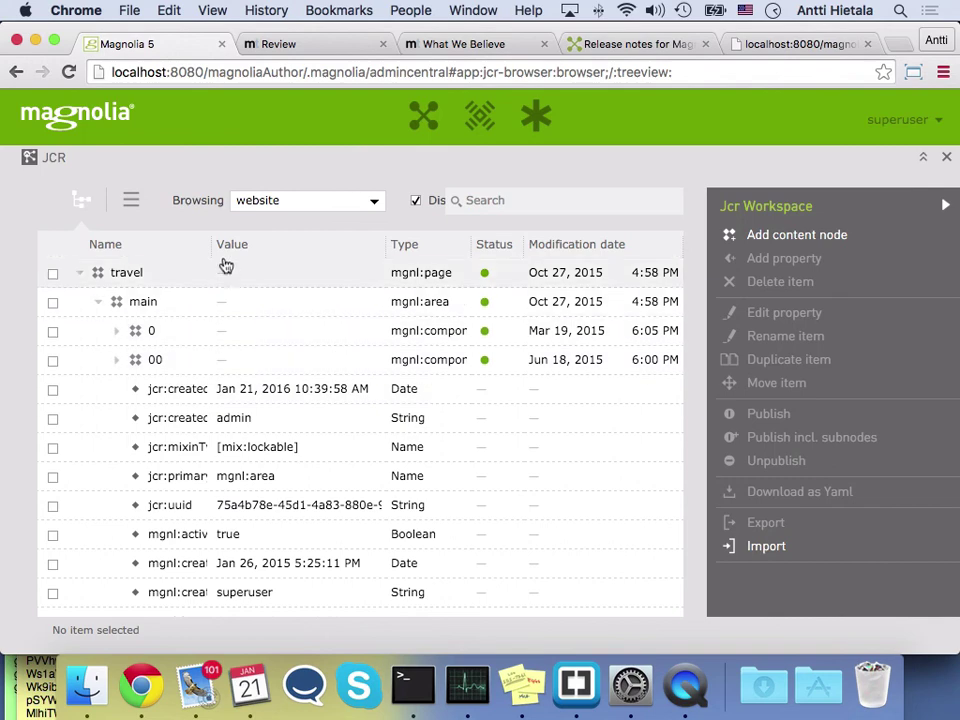
left_click_drag(211, 245, 218, 245)
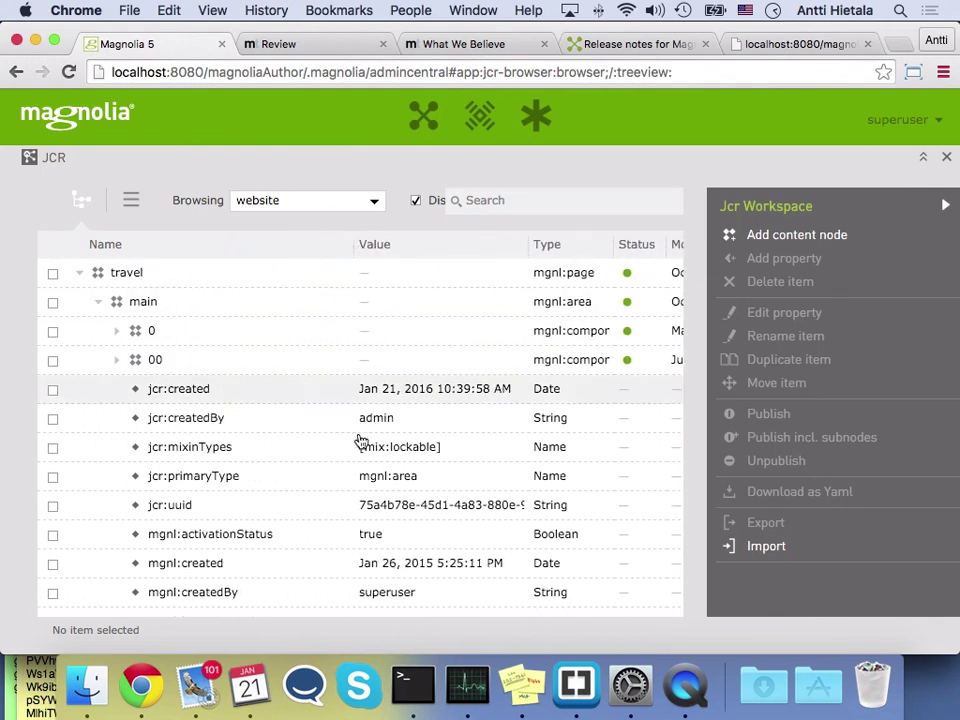
double_click(391, 417)
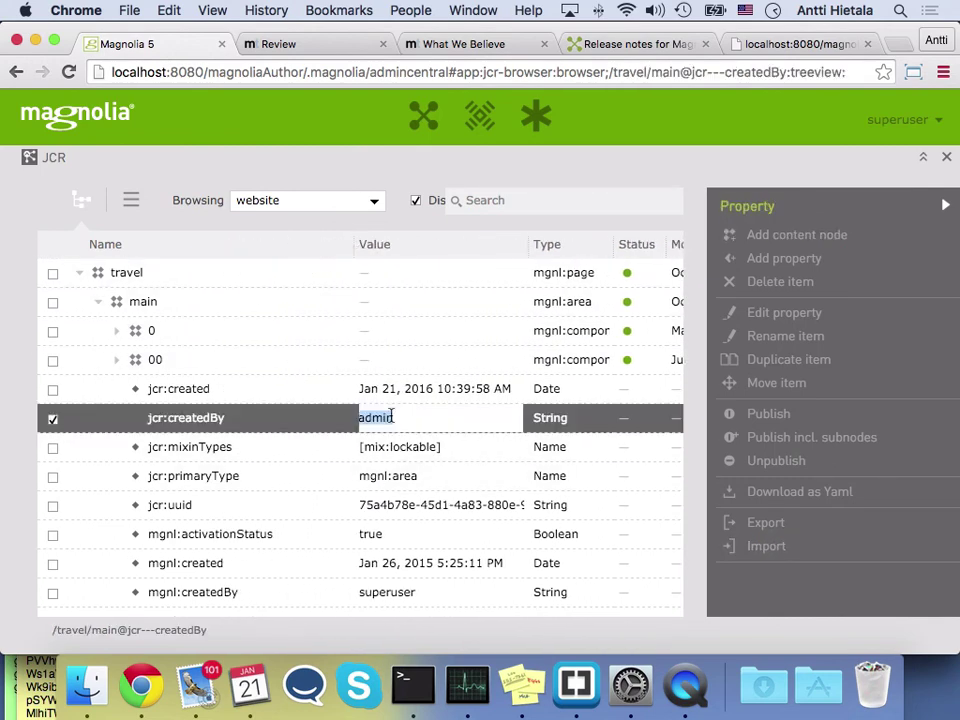
type("antti")
key("Return")
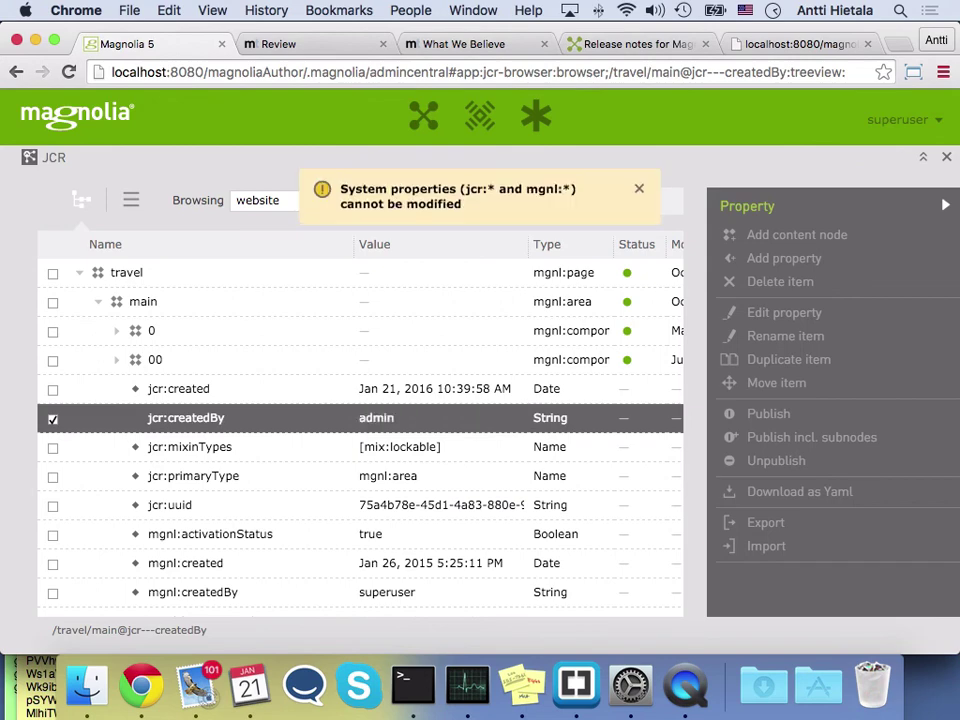